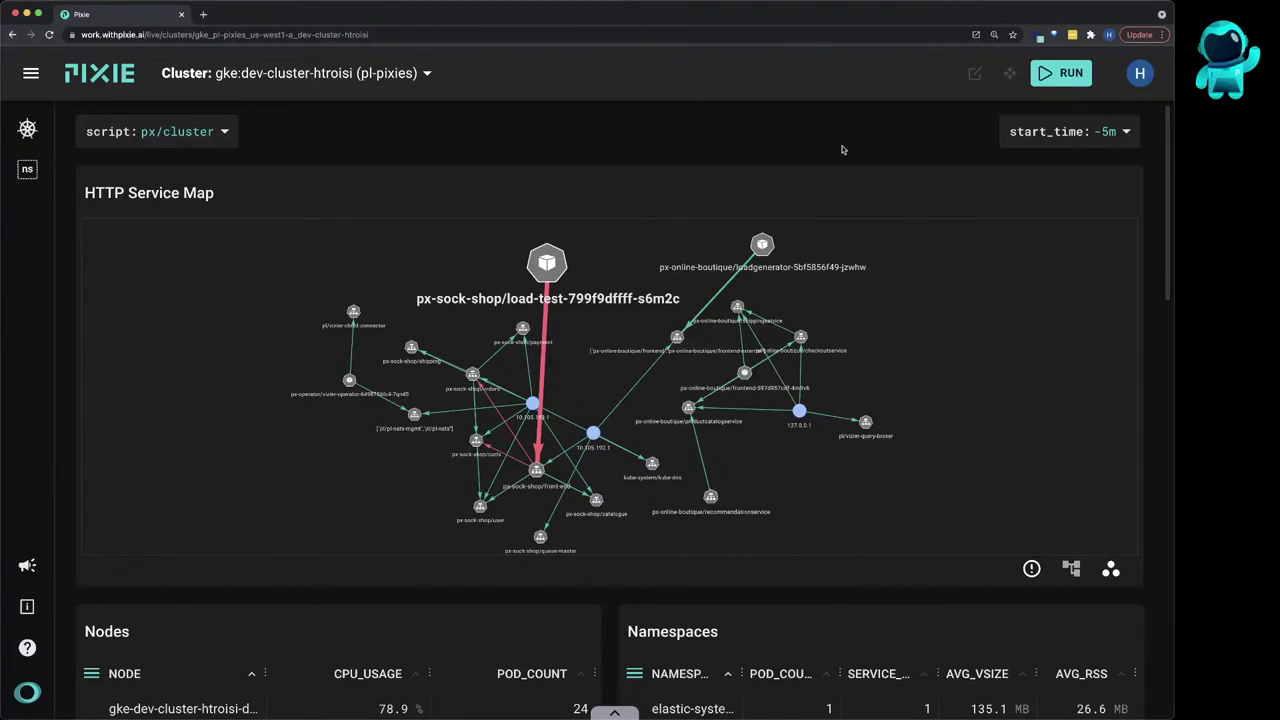
Open the first node's detailed view and sort its services by HTTP_LATENCY.
scroll(843, 149, down, 5)
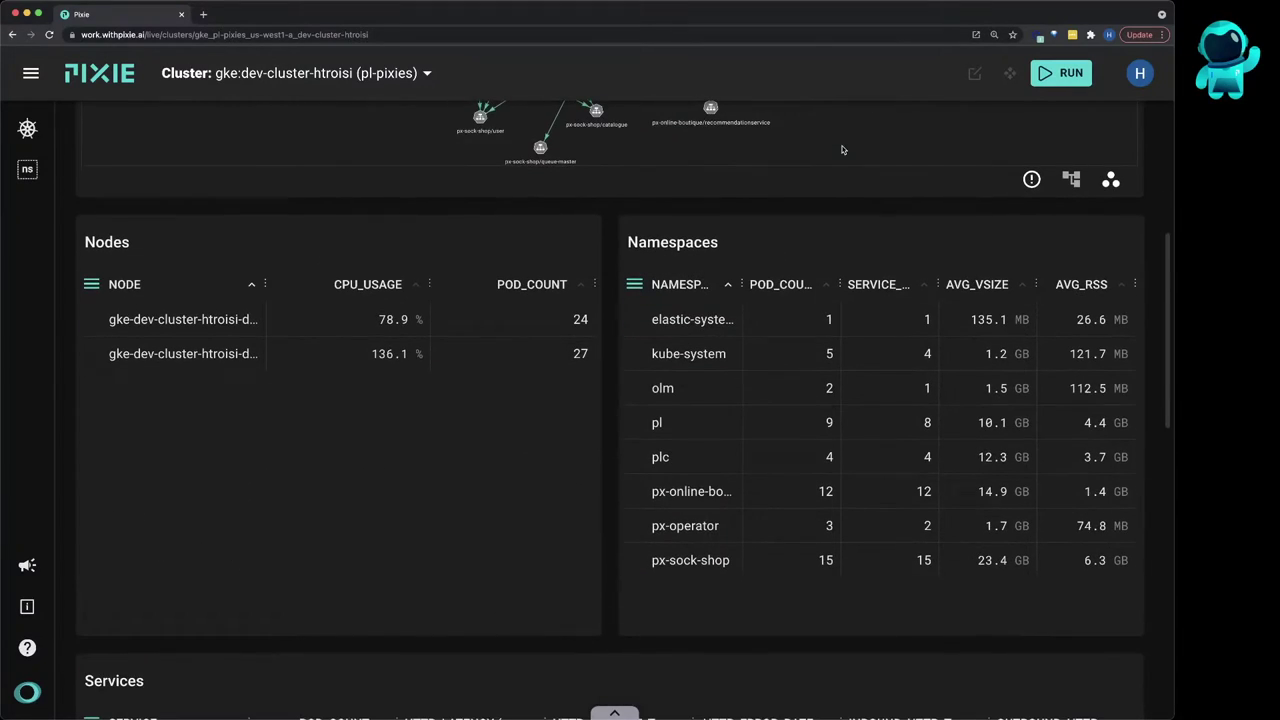
click(248, 318)
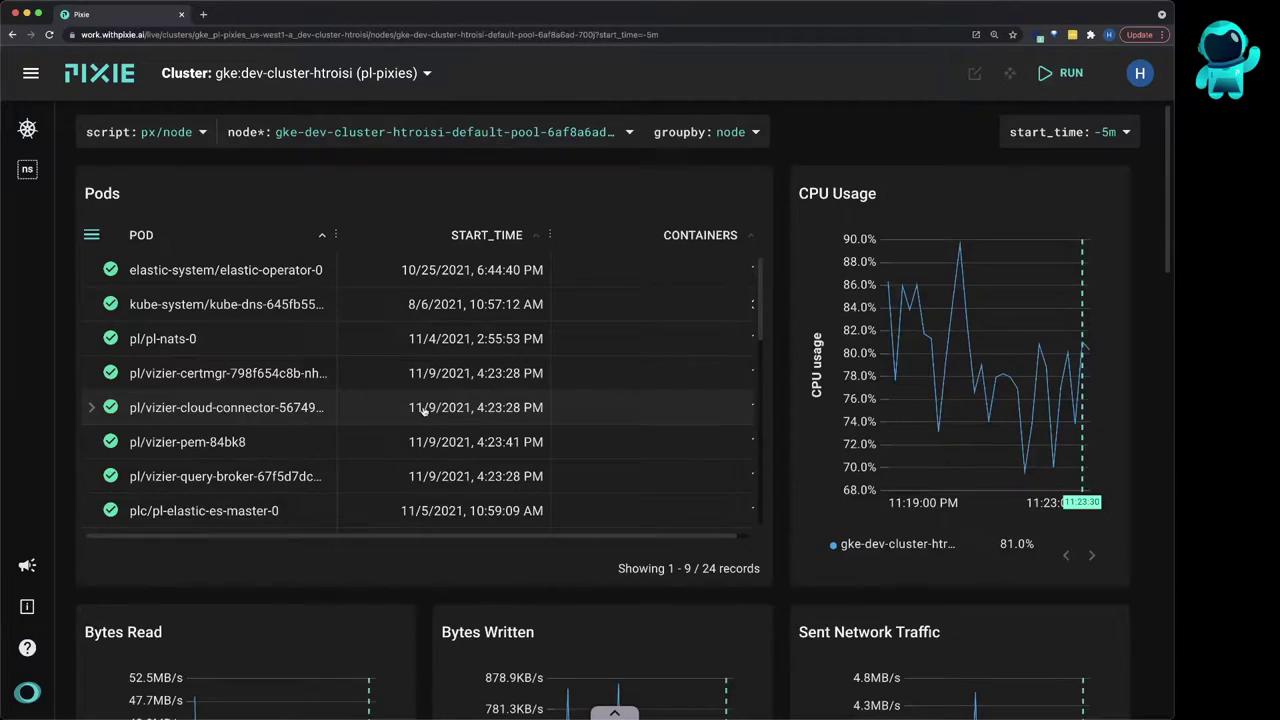
scroll(440, 606, down, 4)
scroll(435, 604, down, 10)
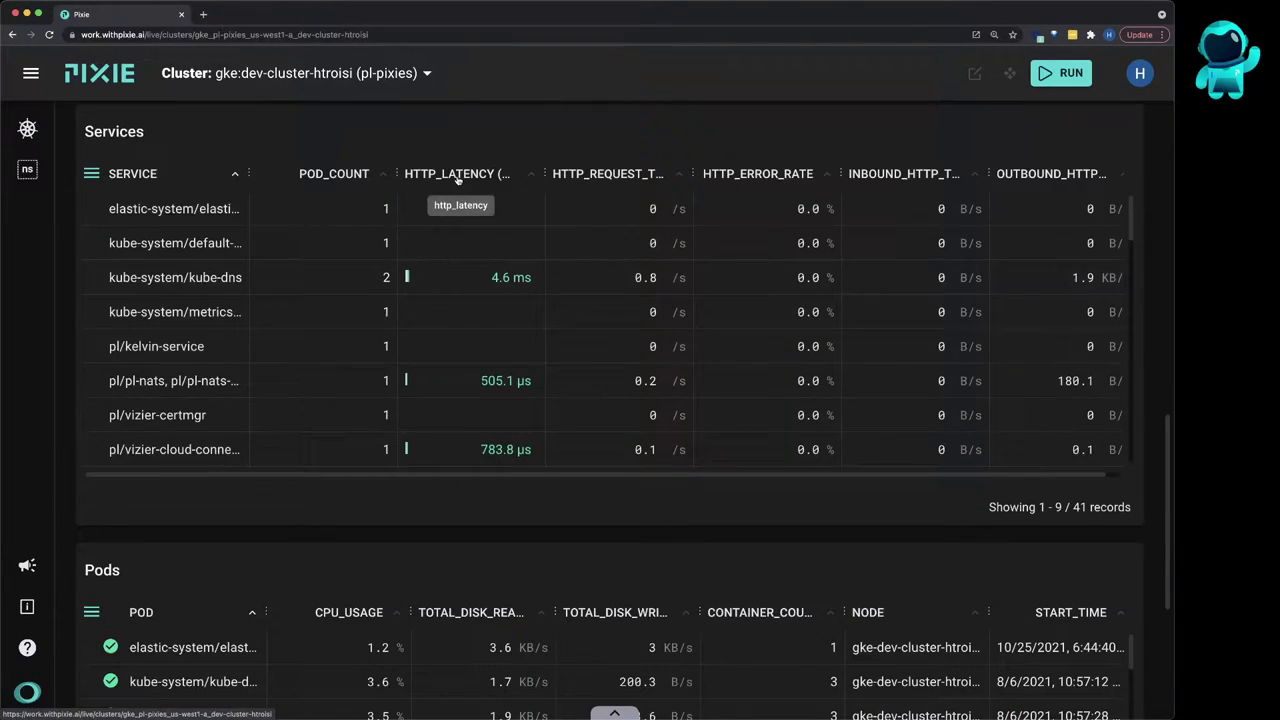
click(457, 176)
In px-sock-shop/carts, open the first slow inbound request and highlight its resp_body.
scroll(263, 337, down, 3)
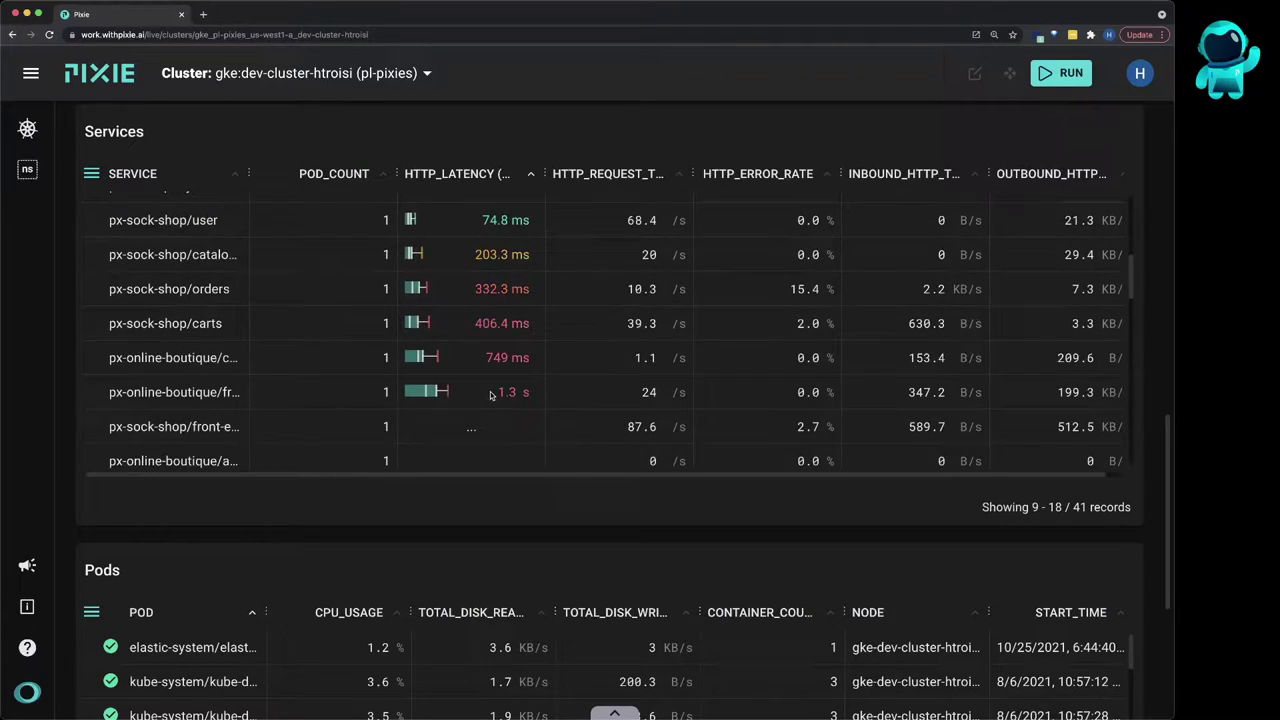
click(206, 312)
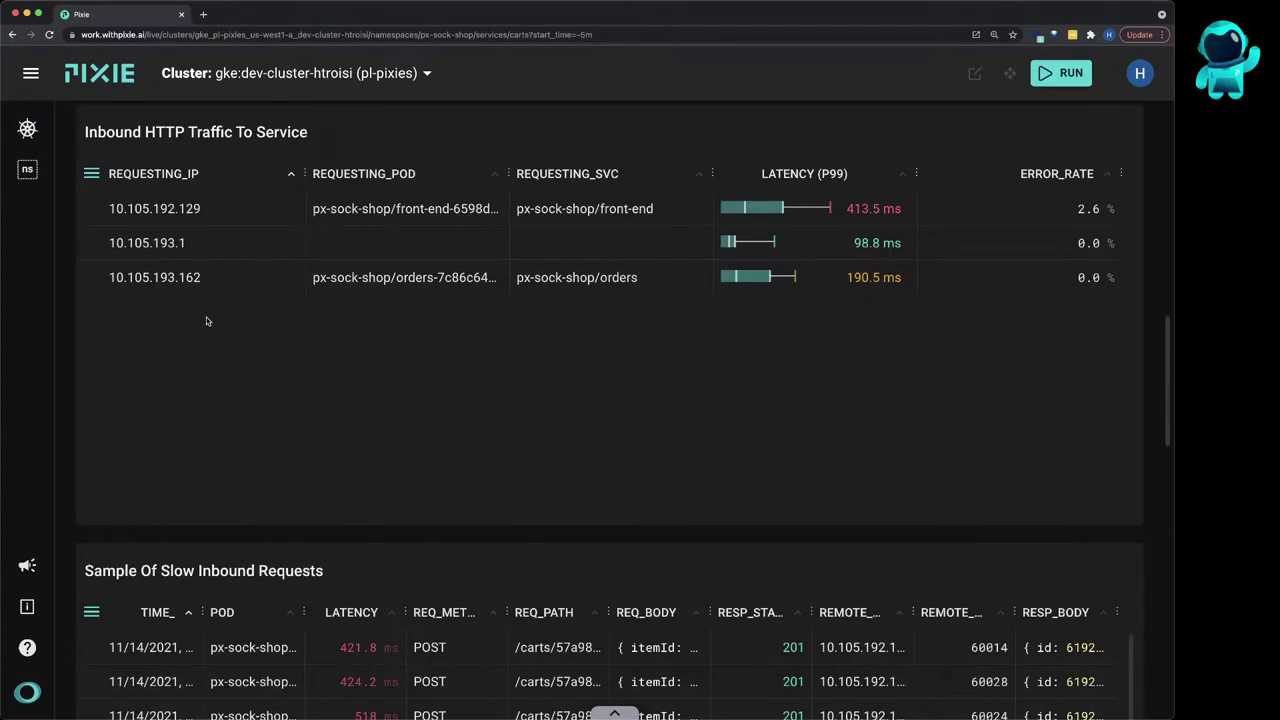
scroll(203, 368, down, 5)
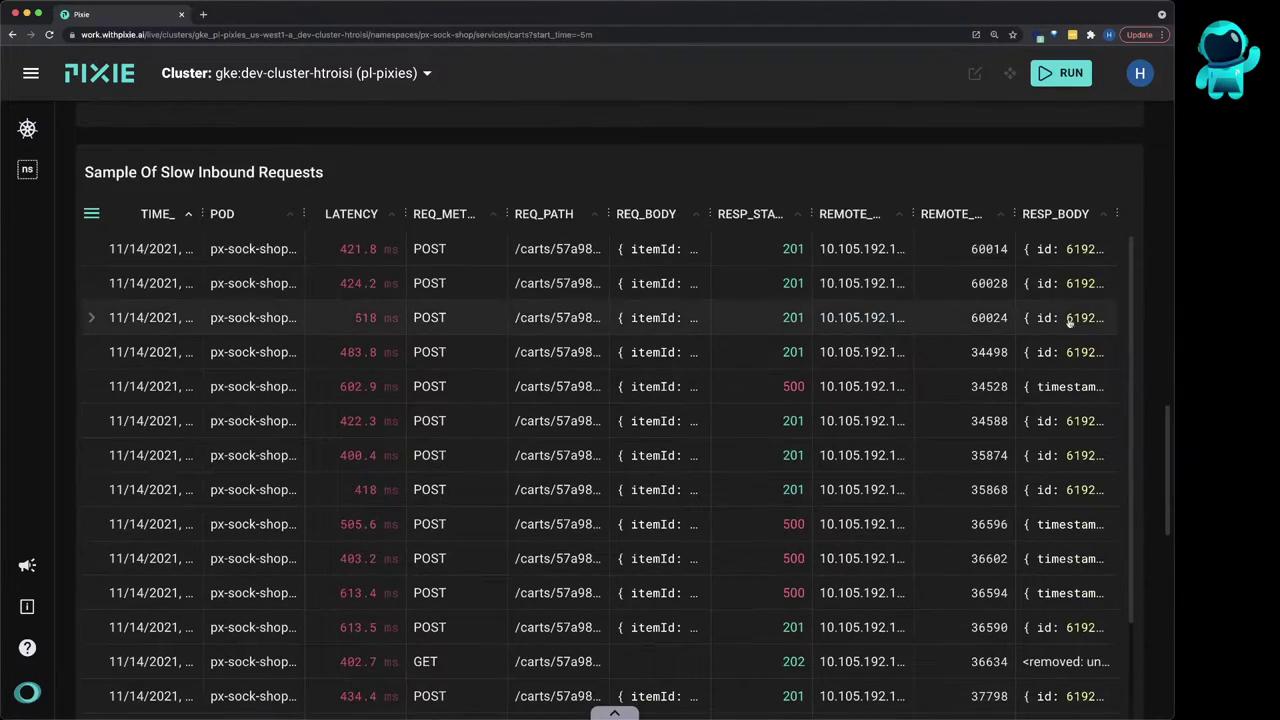
click(1078, 249)
drag(881, 548, 884, 677)
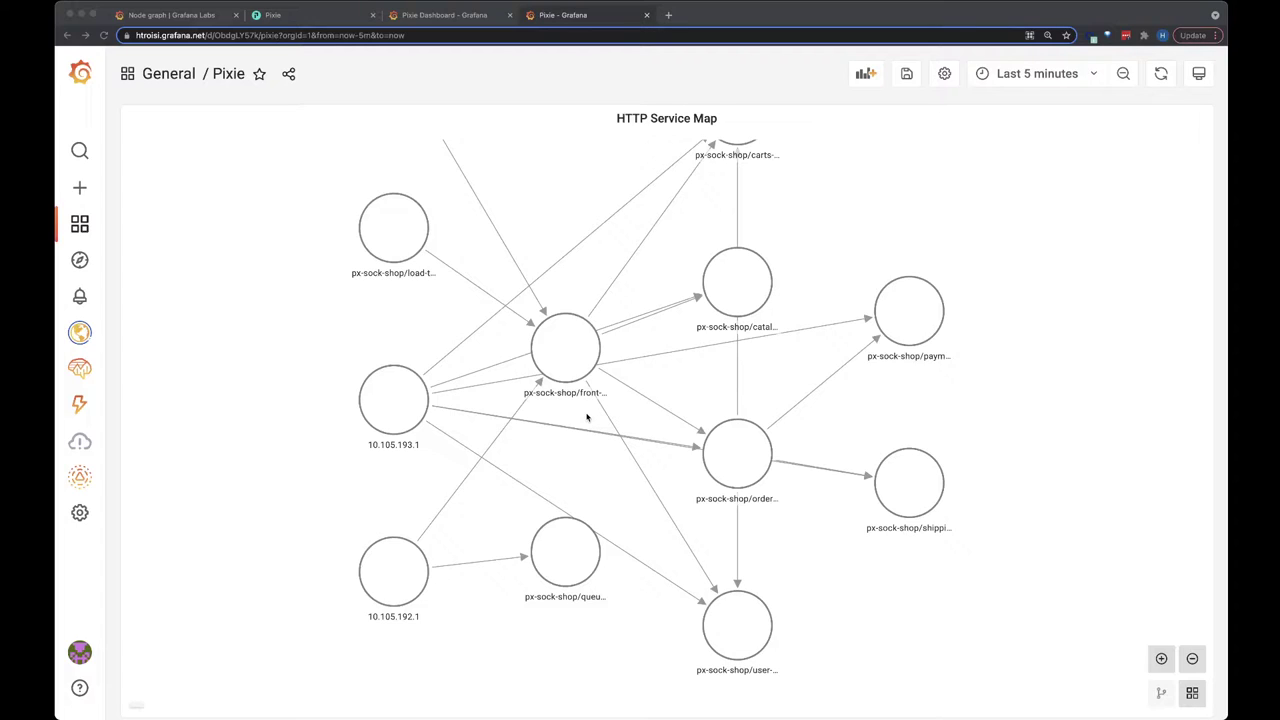
click(572, 396)
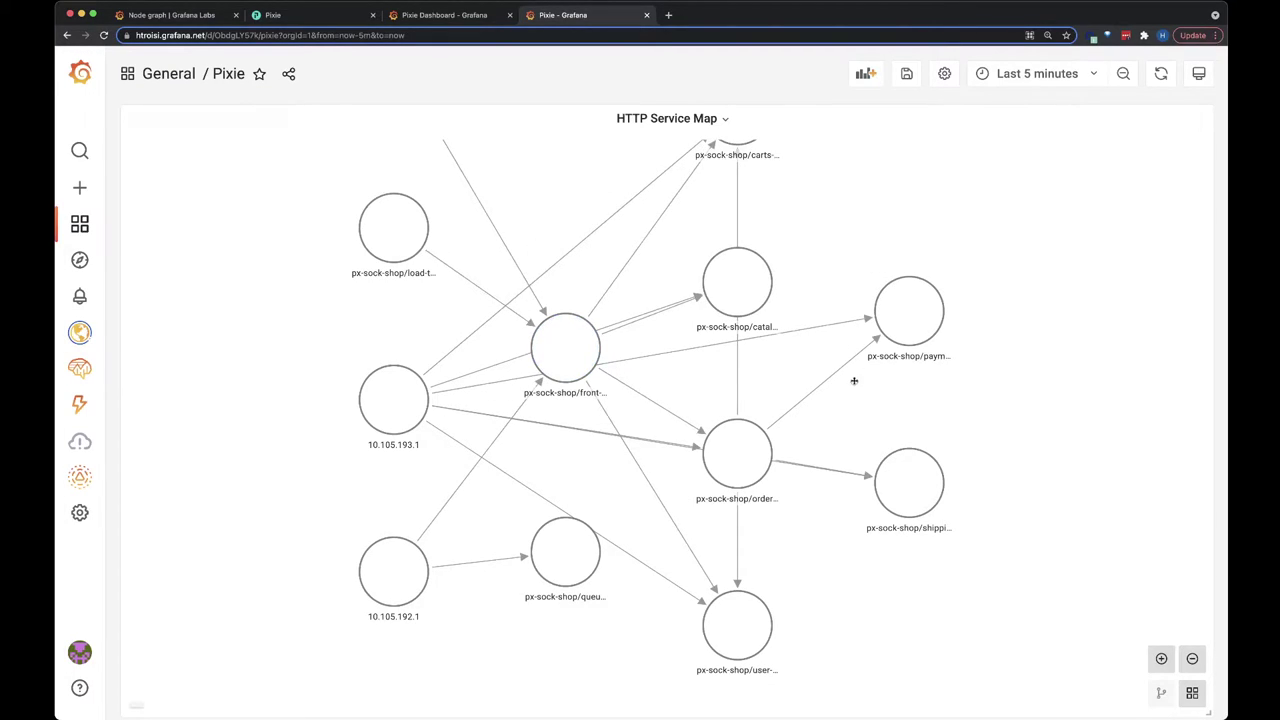
mouse_move(408, 423)
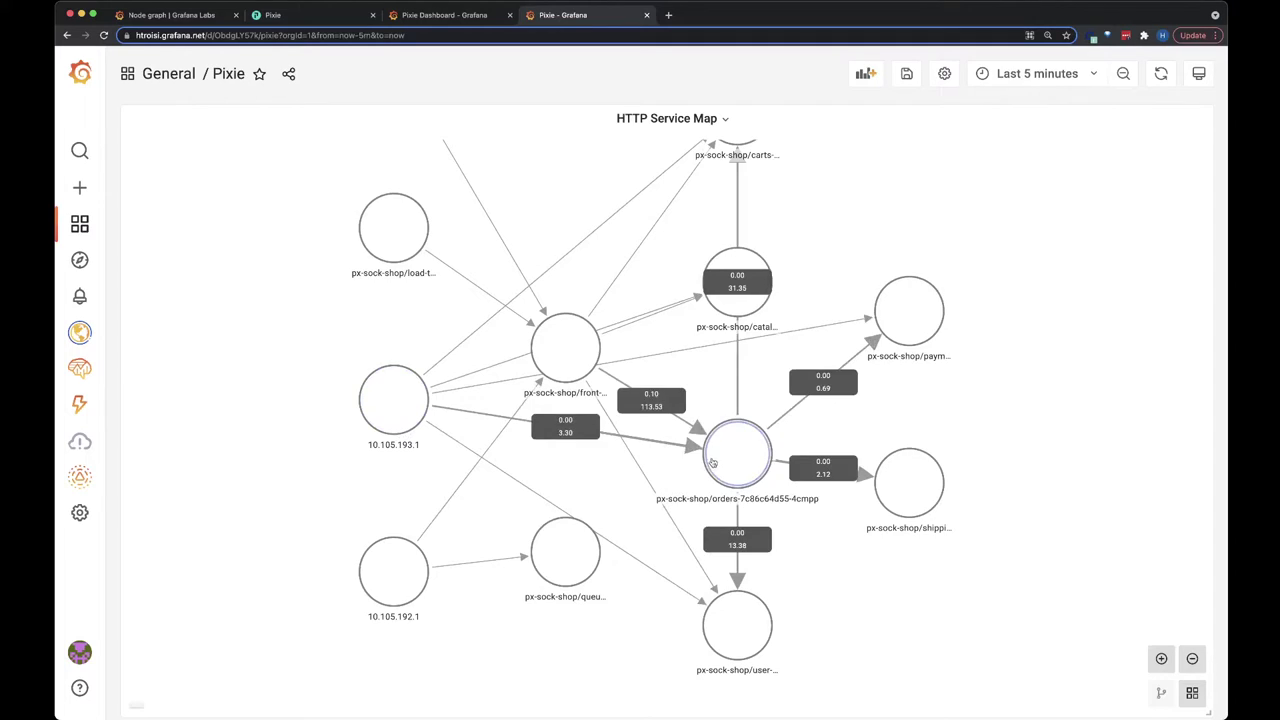
mouse_move(723, 471)
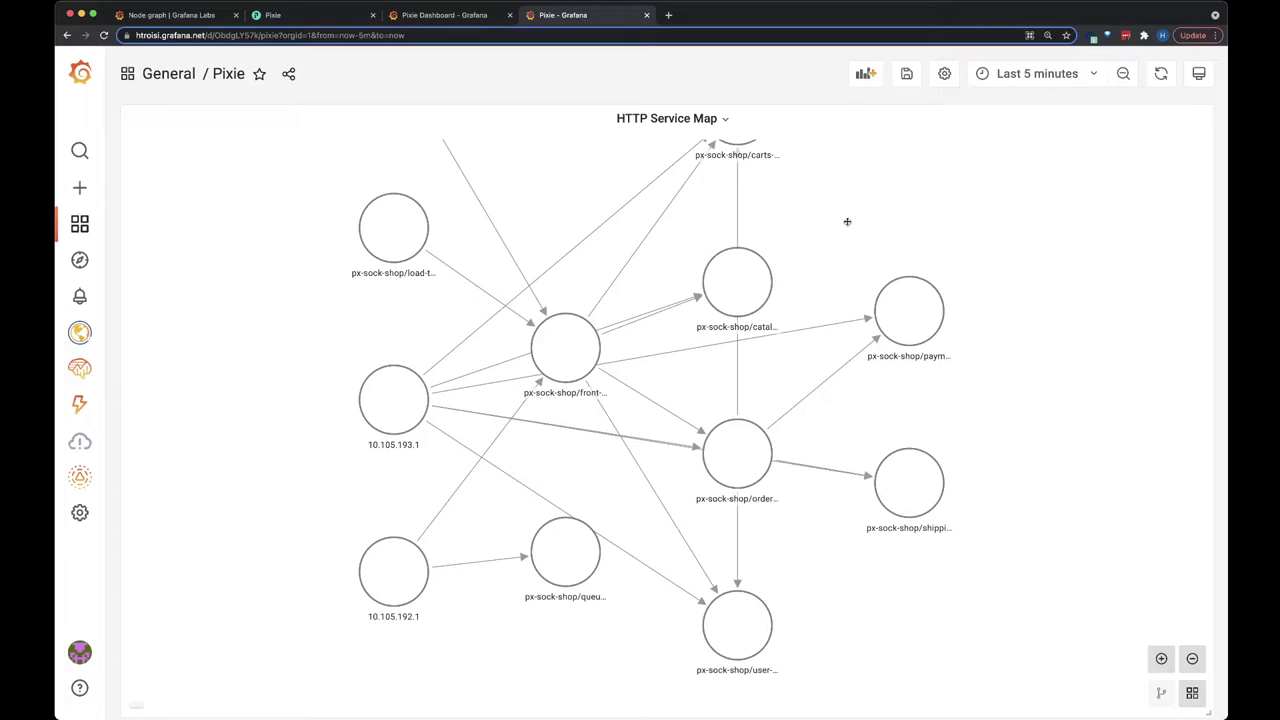
mouse_move(647, 185)
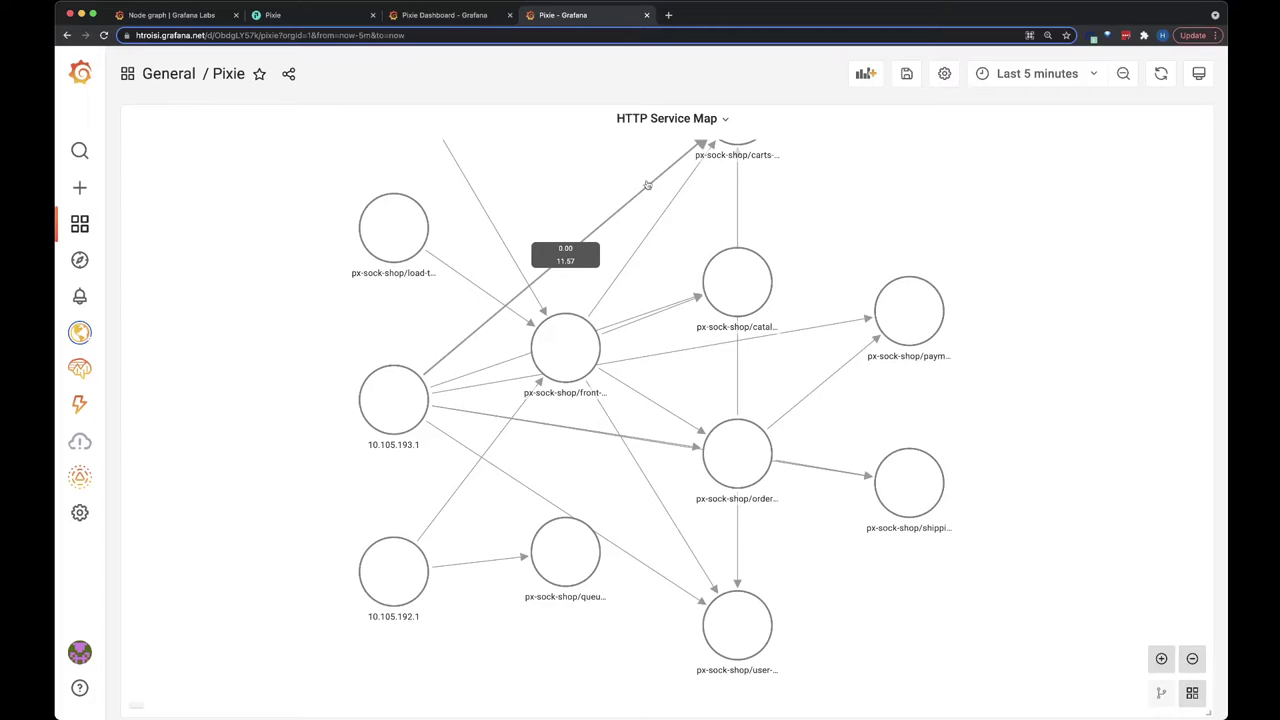
On the Pixie Dashboard tab, search the plugins list for 'pixie' to confirm it's installed.
click(460, 16)
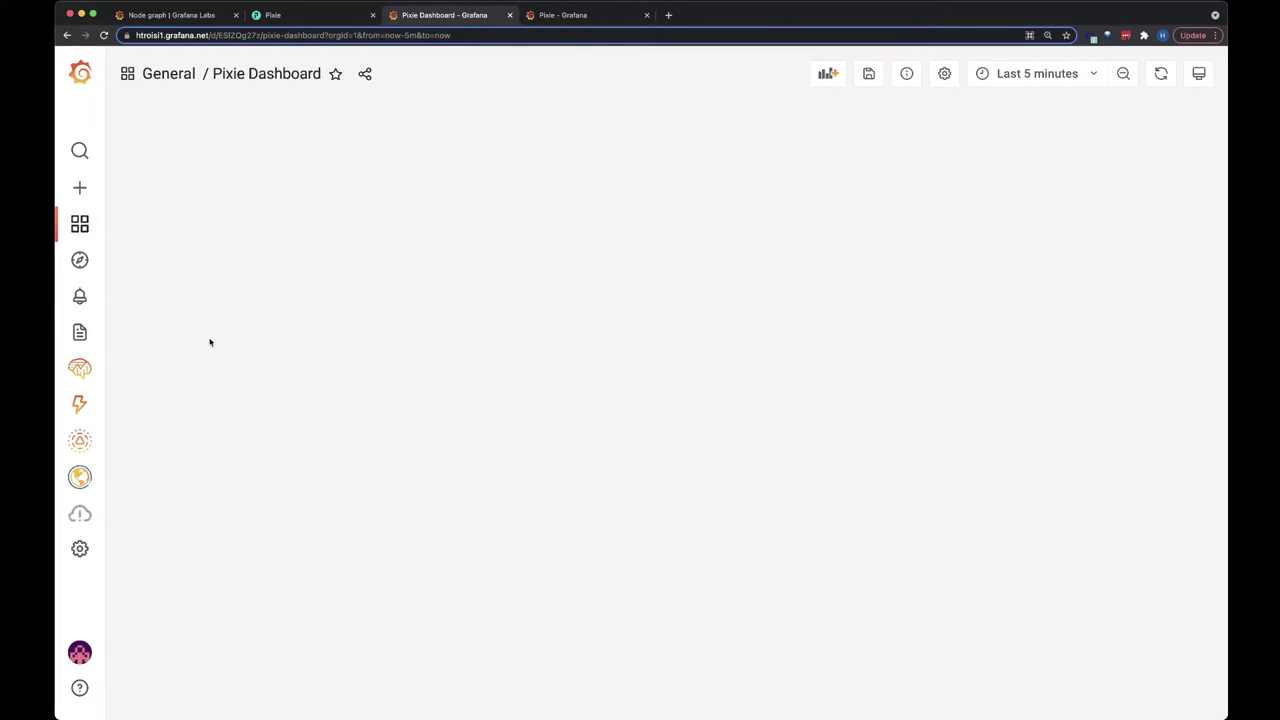
click(79, 548)
click(148, 660)
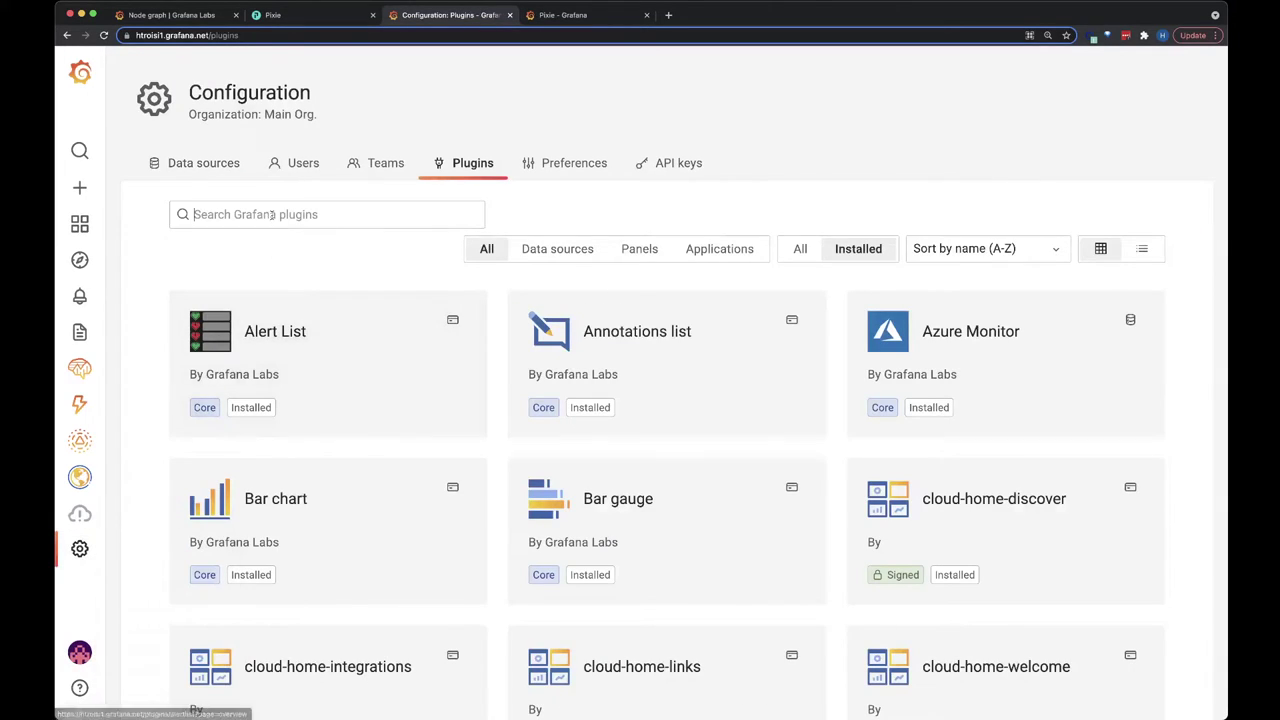
click(275, 214)
text(pixie)
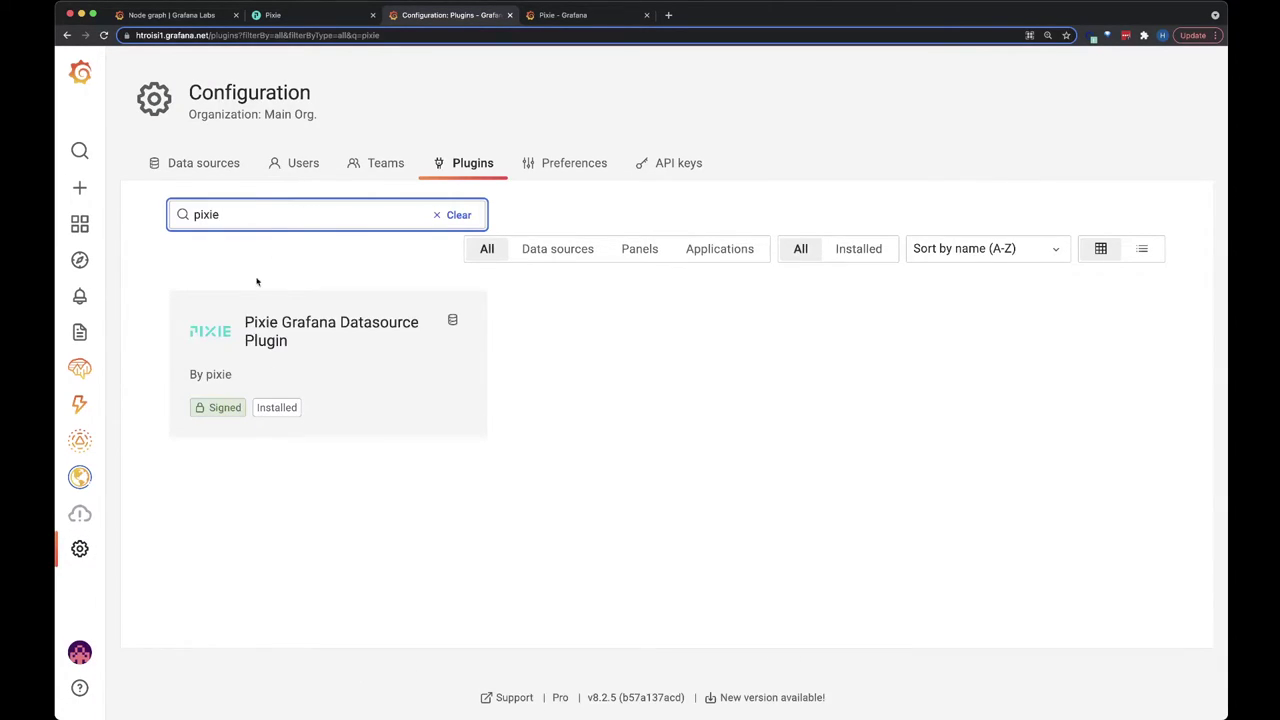
Open the Pixie Grafana Datasource Plugin data source settings from the Data sources list.
mouse_move(80, 546)
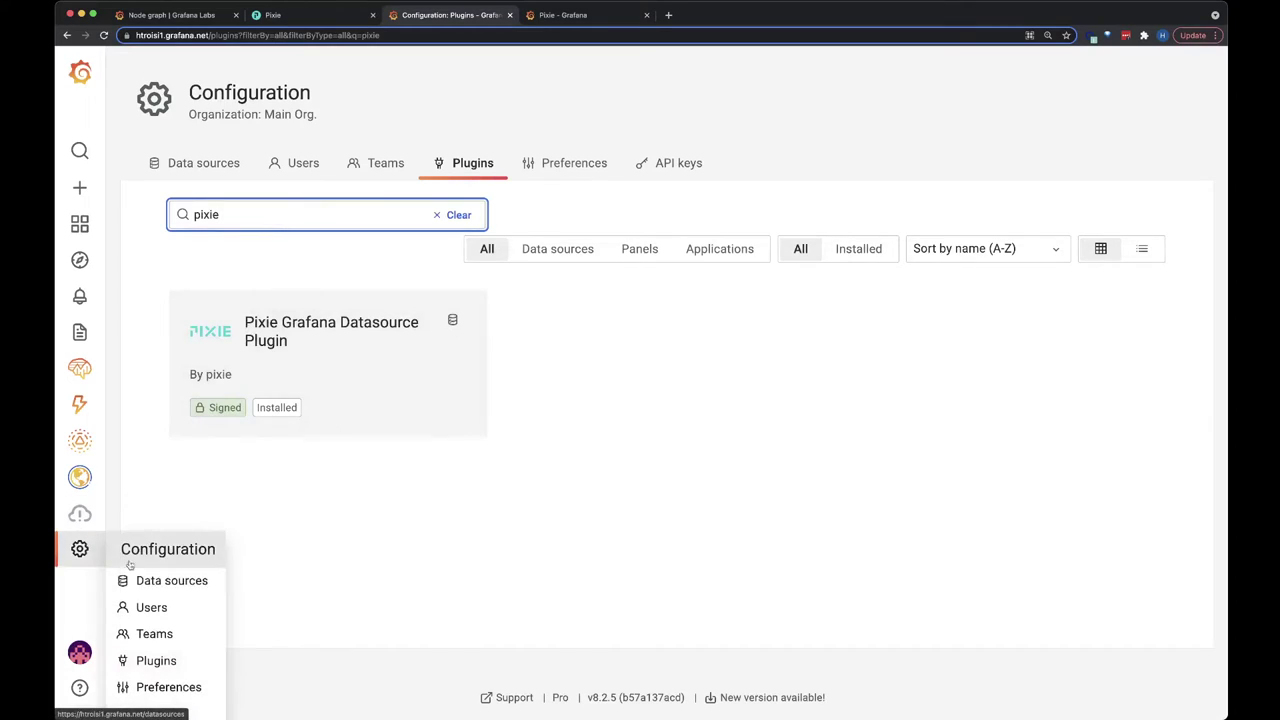
click(134, 580)
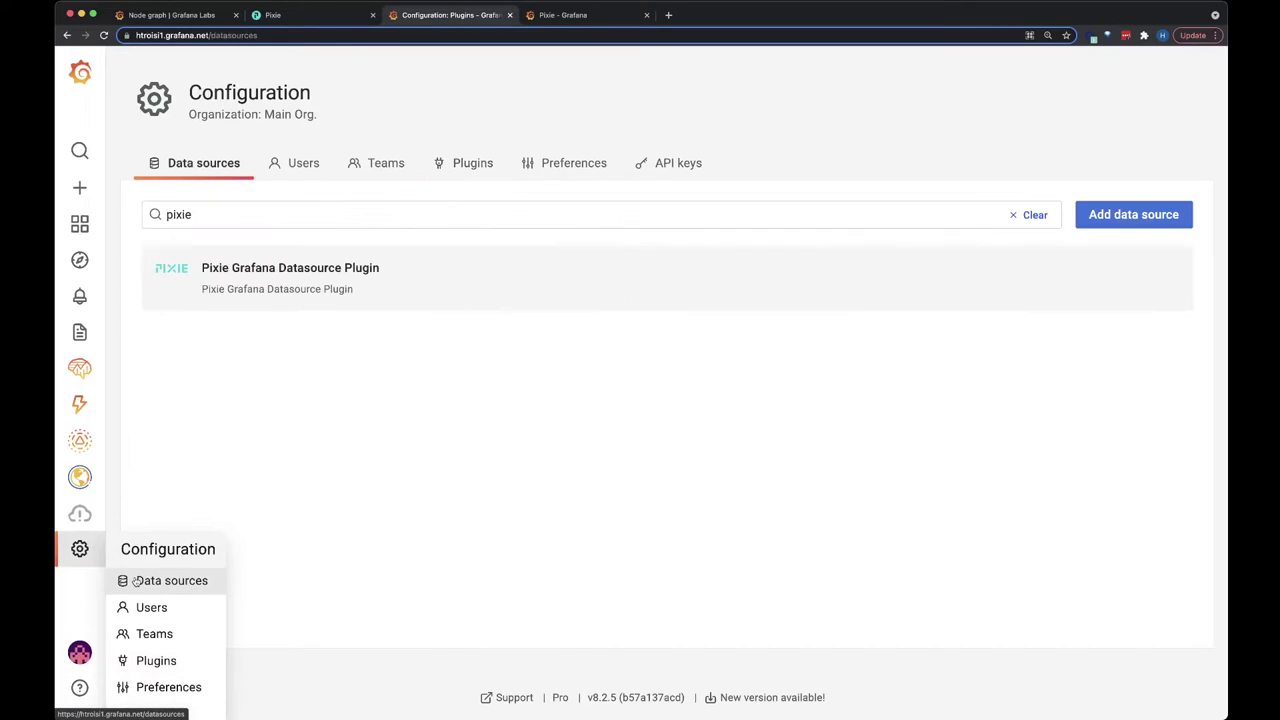
click(343, 268)
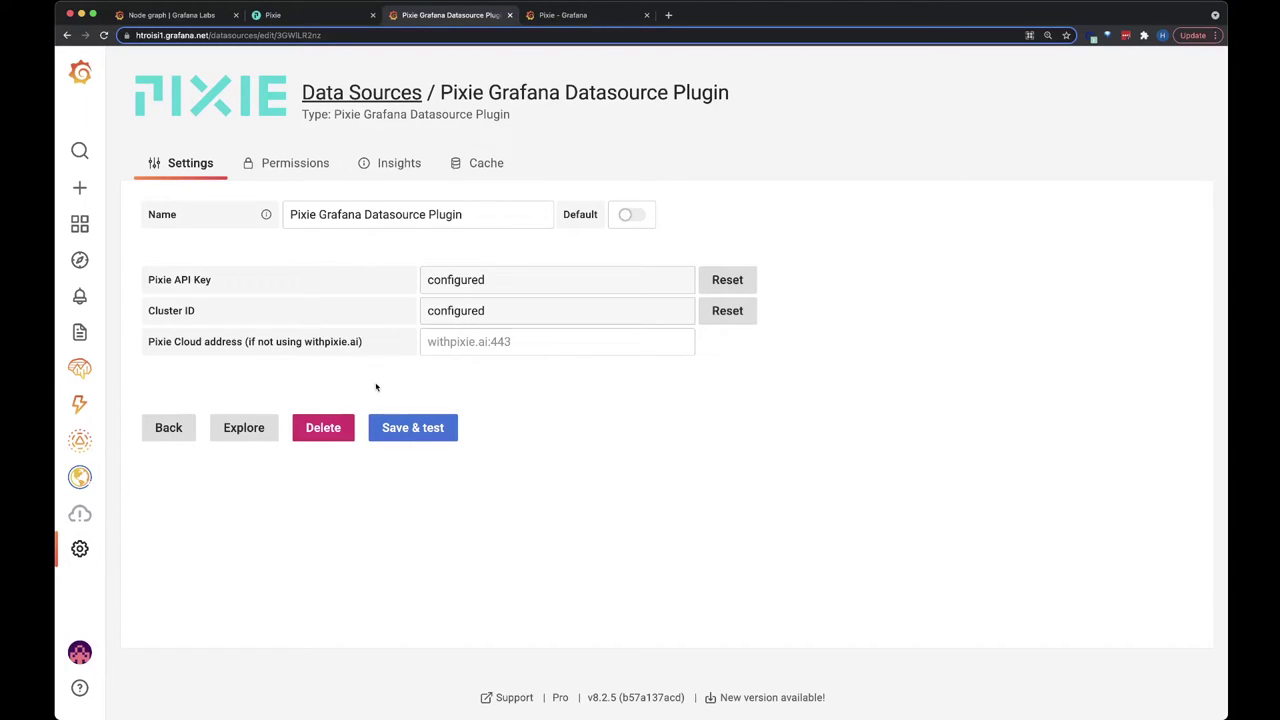
Add a new empty panel to the Pixie Dashboard using the Node Graph visualization.
click(80, 223)
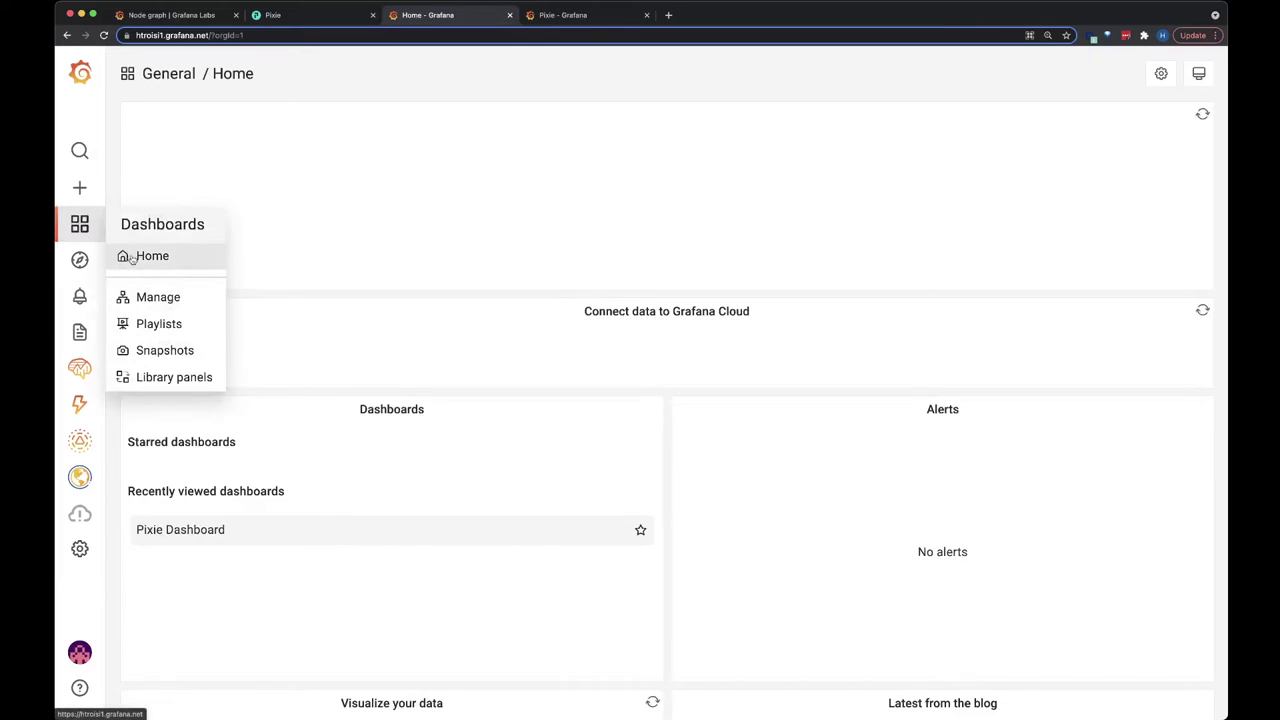
click(180, 529)
click(812, 74)
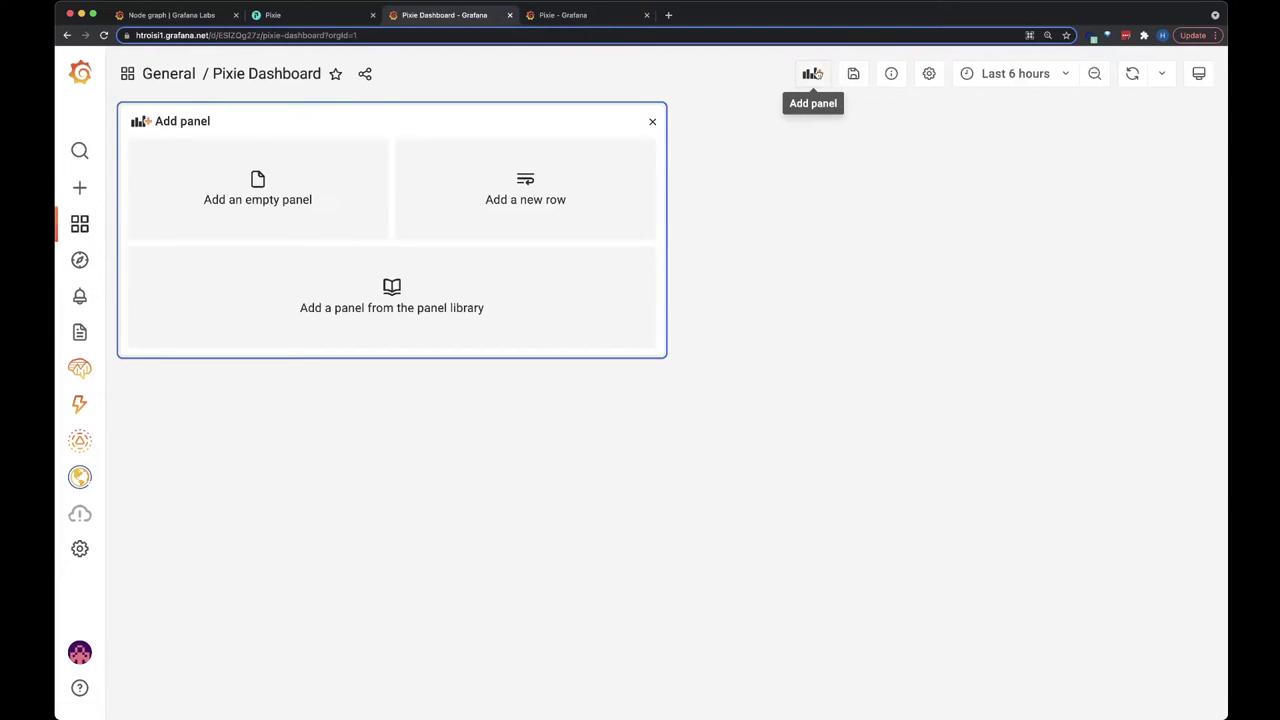
click(262, 195)
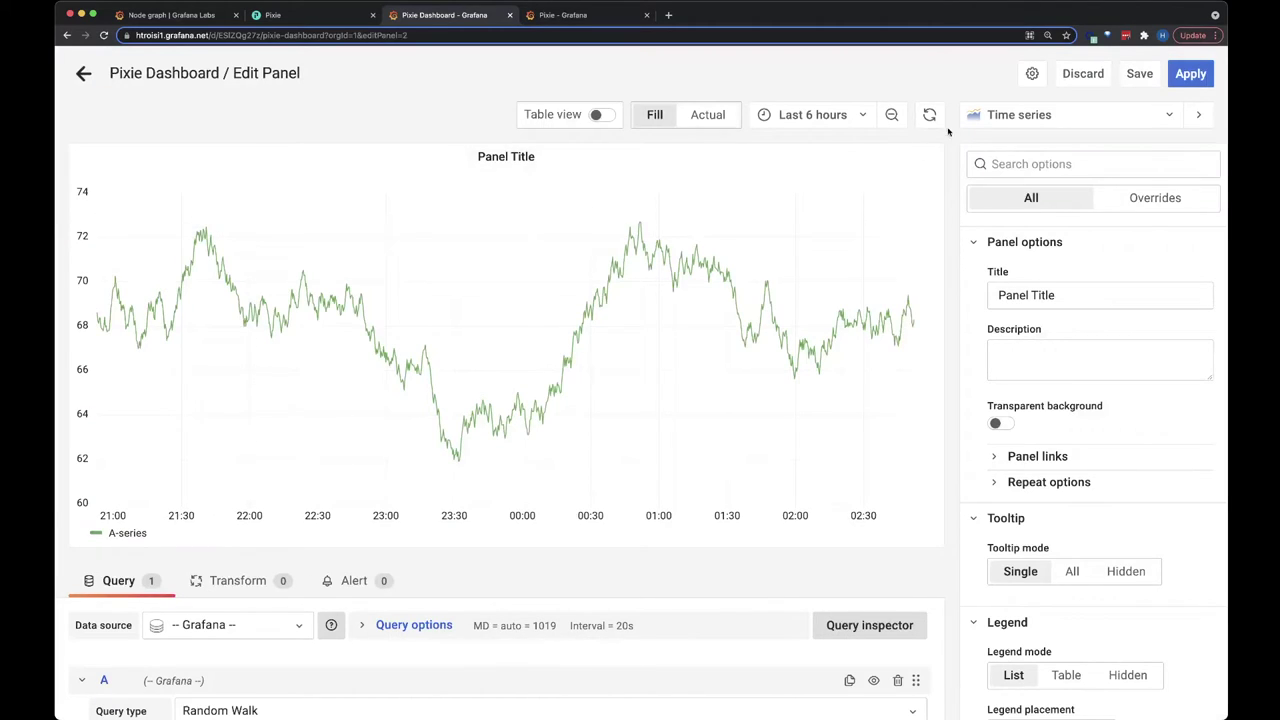
click(1019, 114)
text(node)
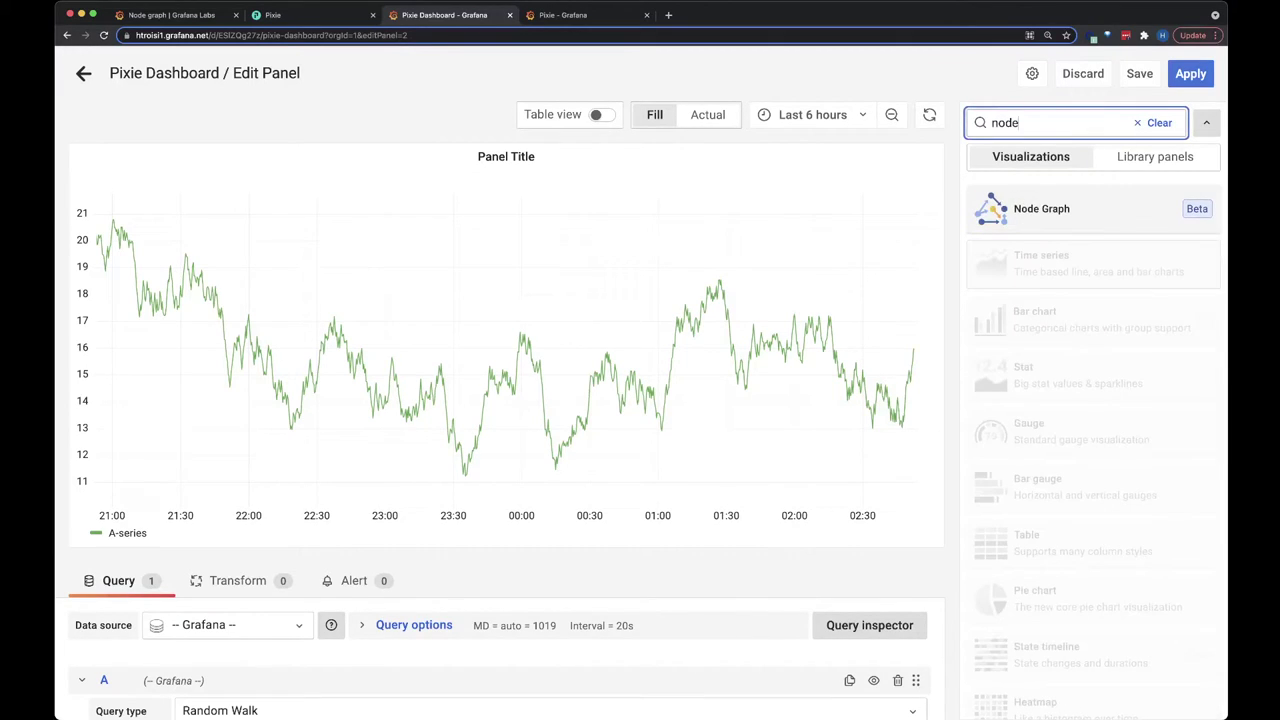
click(1066, 212)
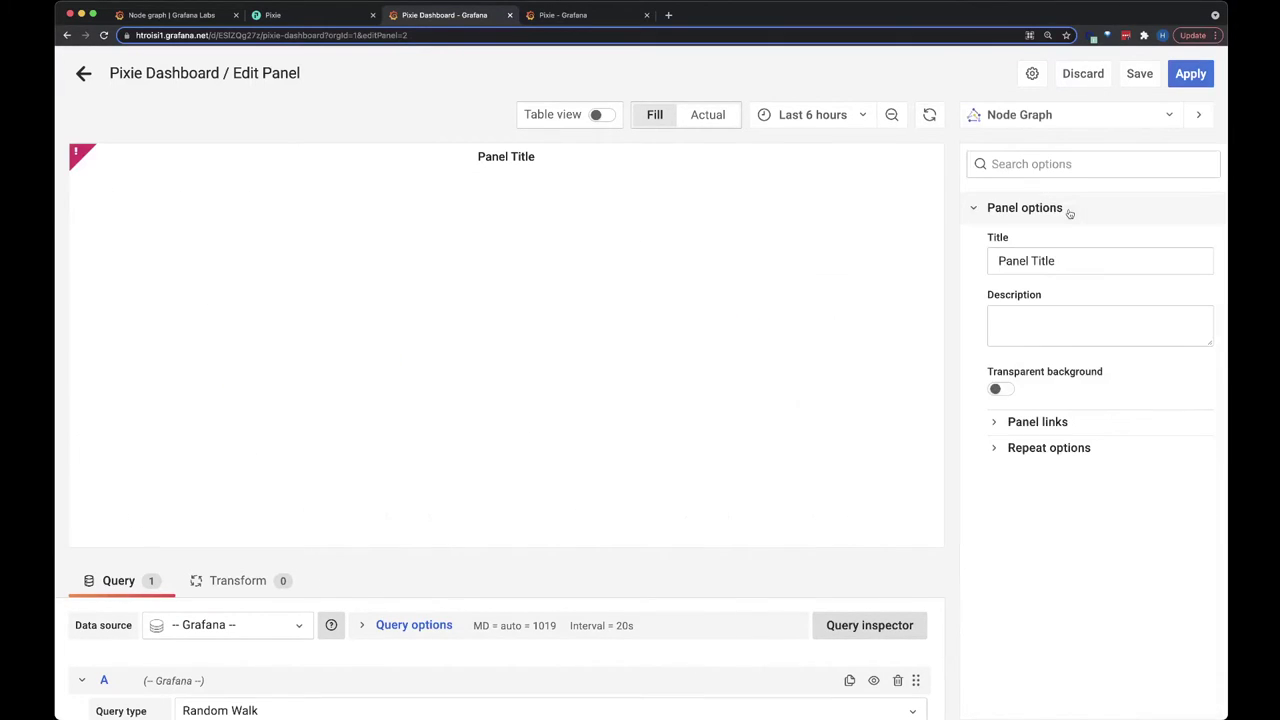
Title the panel 'HTTP Service Map' and shrink the preview to enlarge the query area.
triple_click(1016, 260)
text(BT)
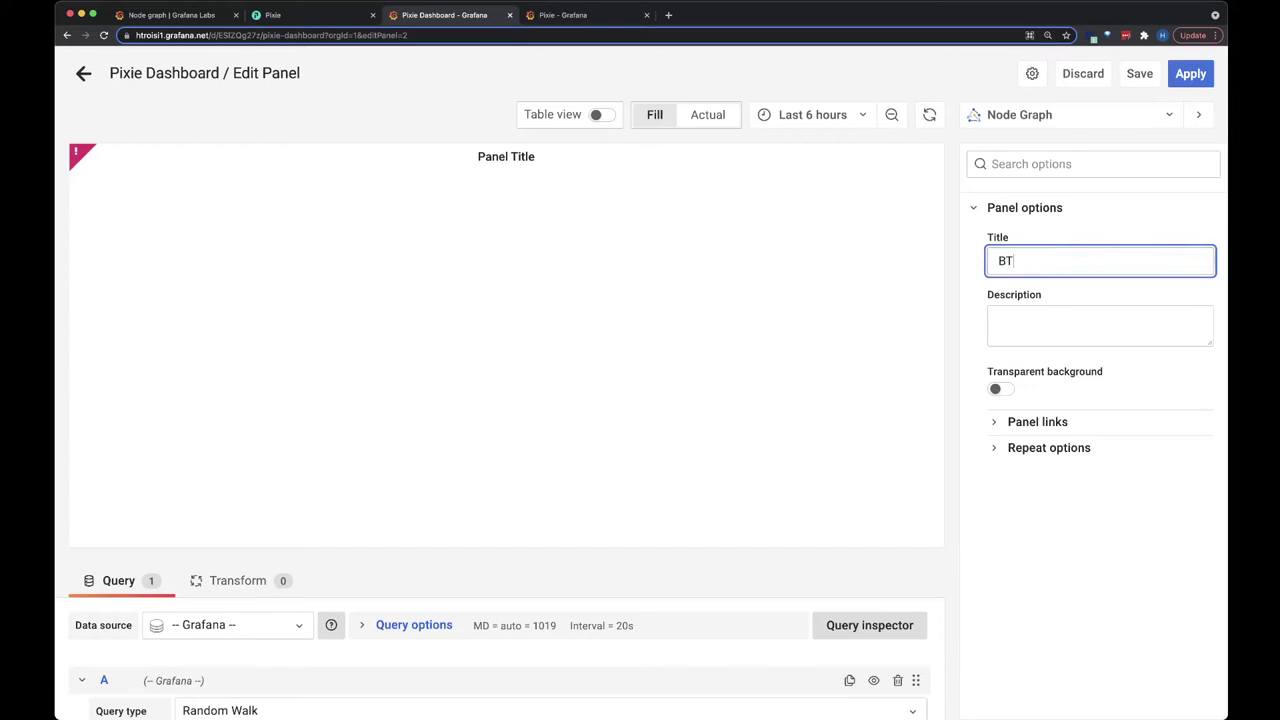
key(BackSpace)
key(BackSpace)
text(HTTP Ser)
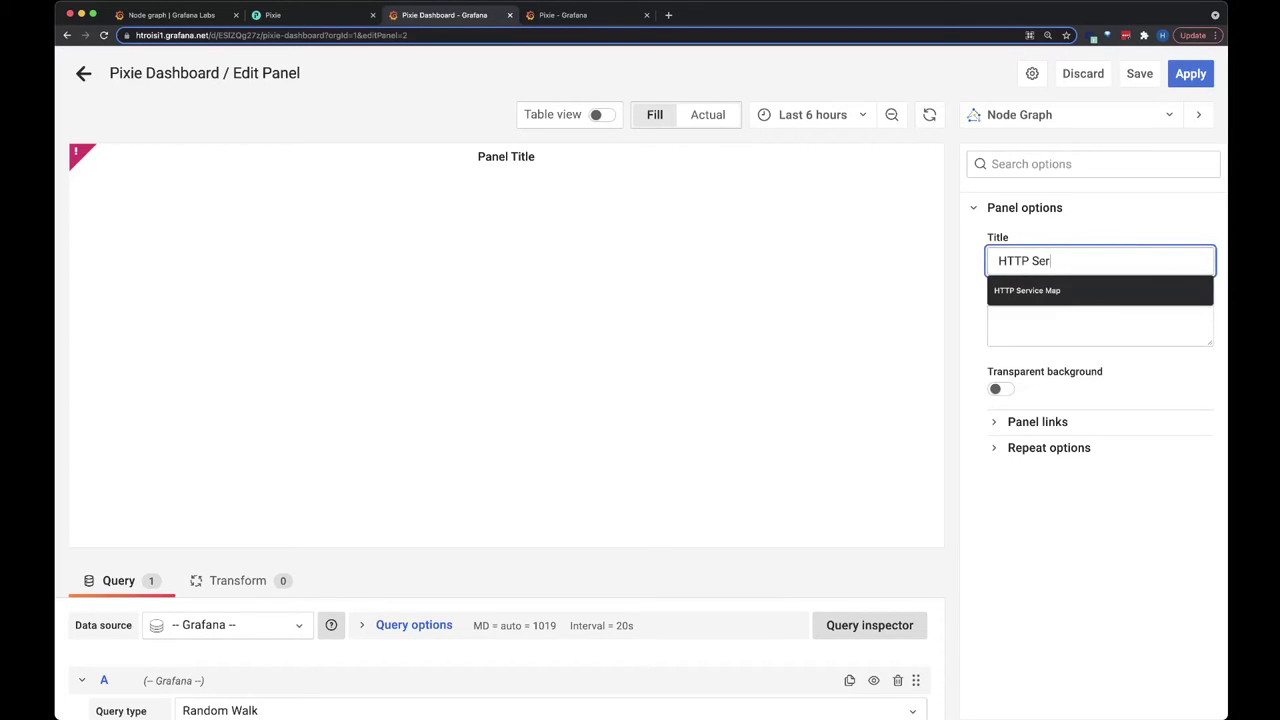
text(vice Map)
click(456, 551)
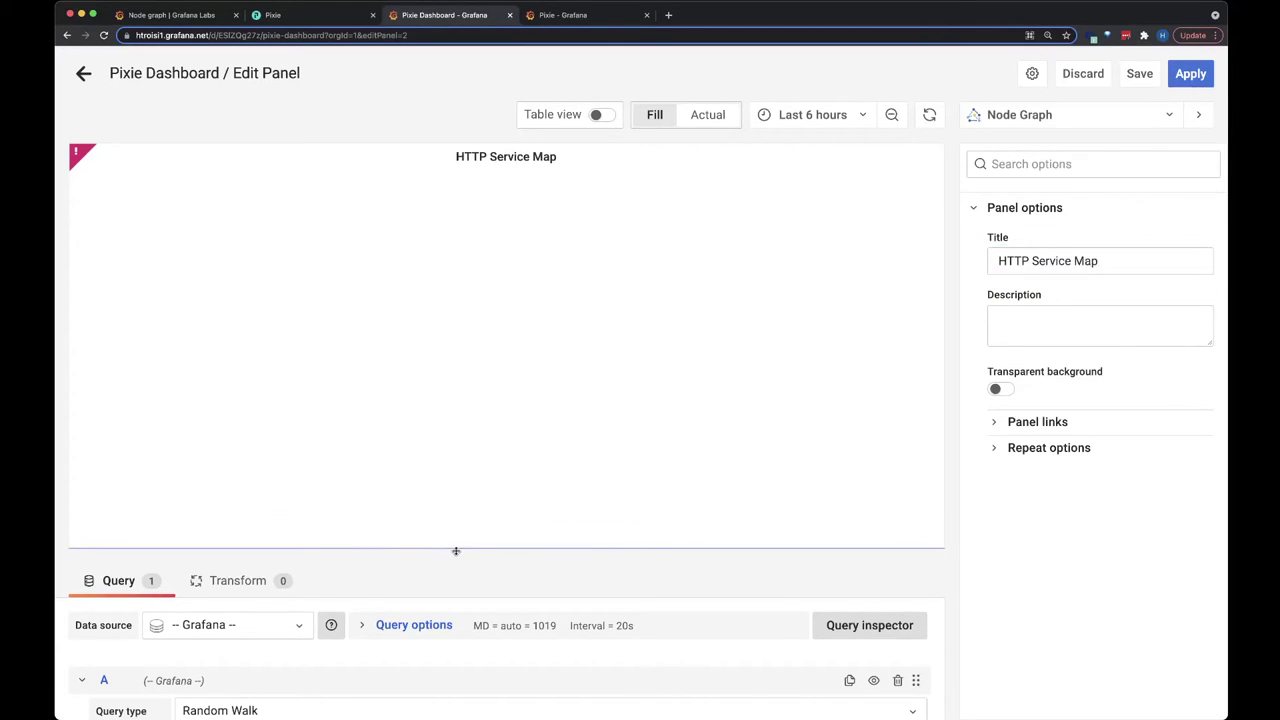
drag(456, 551, 454, 360)
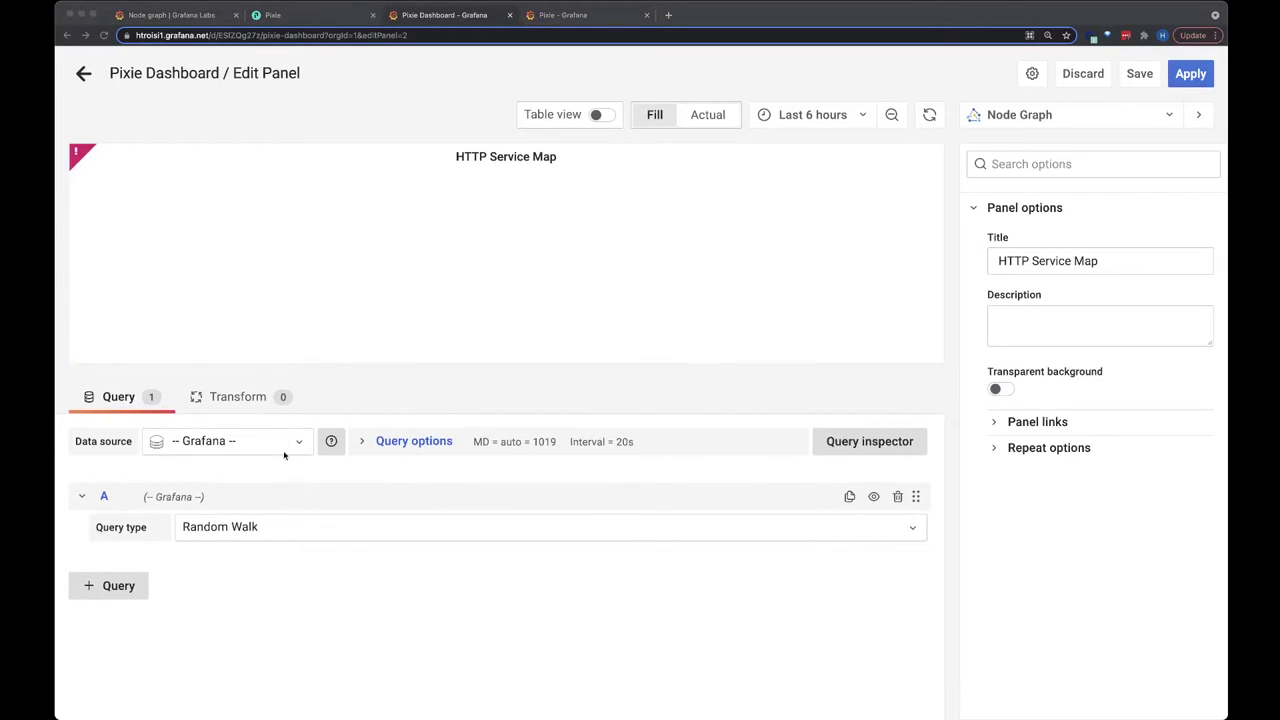
Switch the panel's data source to Pixie Grafana Datasource Plugin and rerun the query.
click(243, 455)
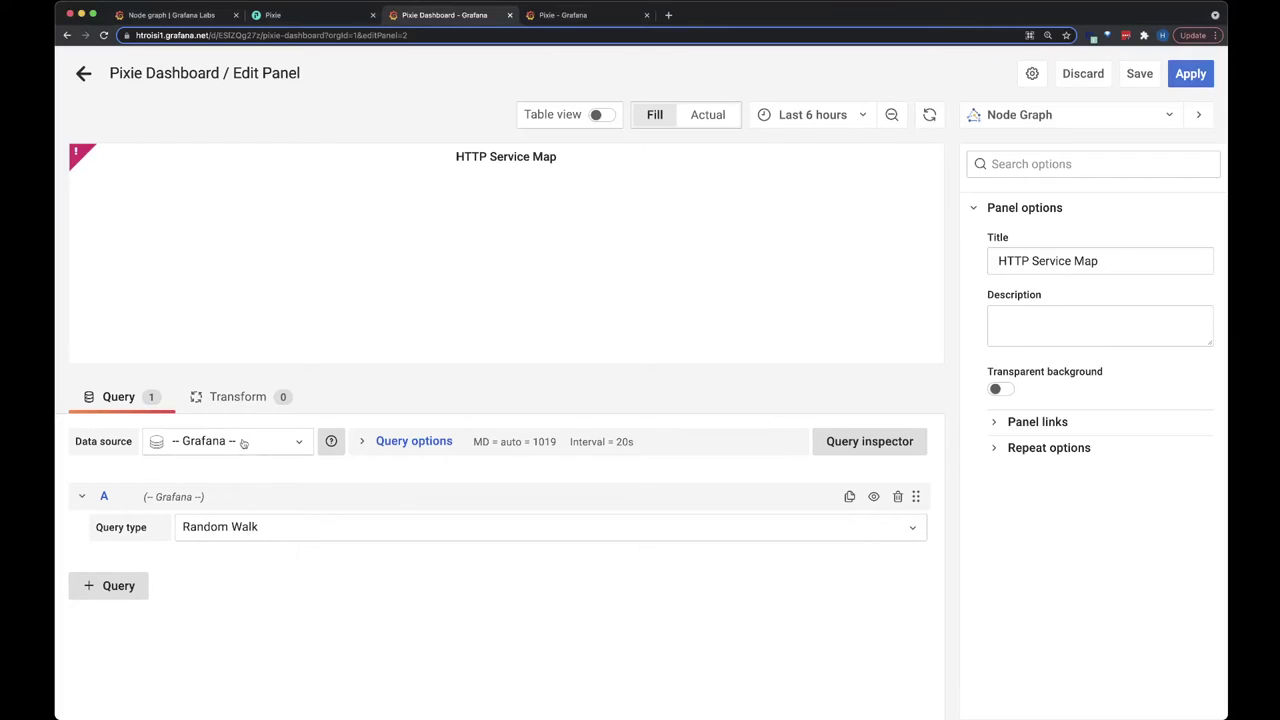
click(243, 443)
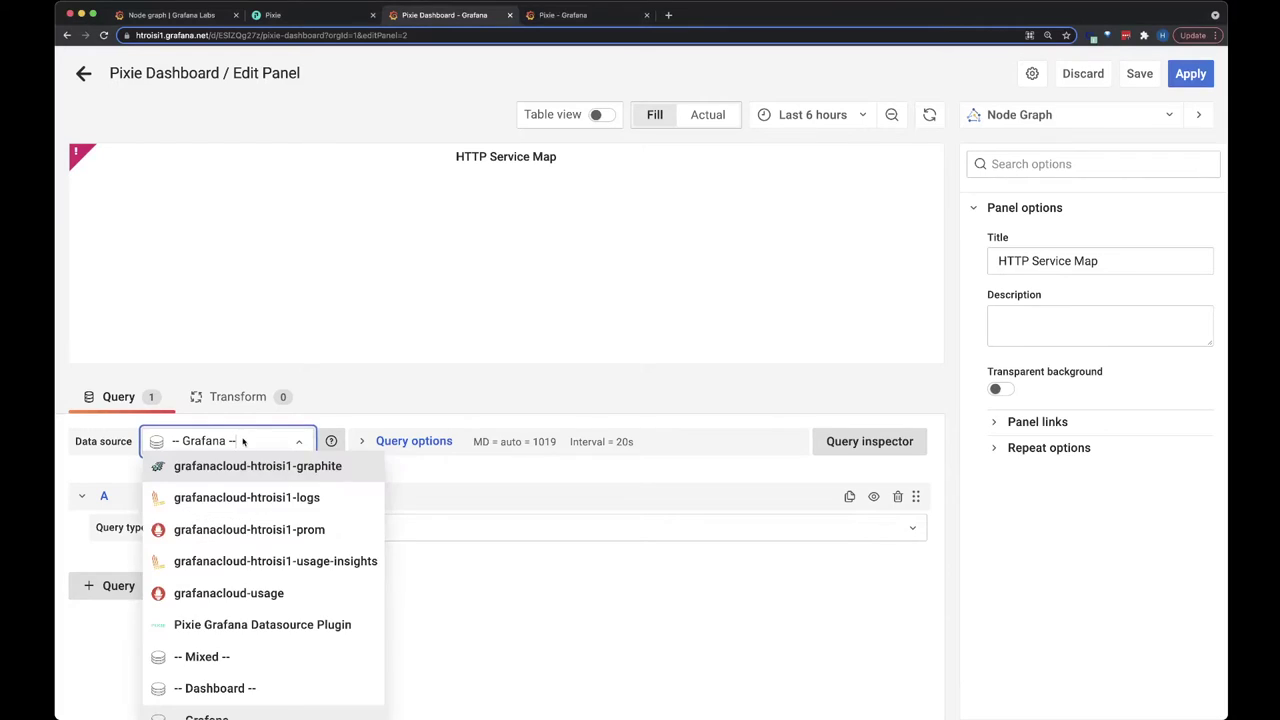
click(228, 626)
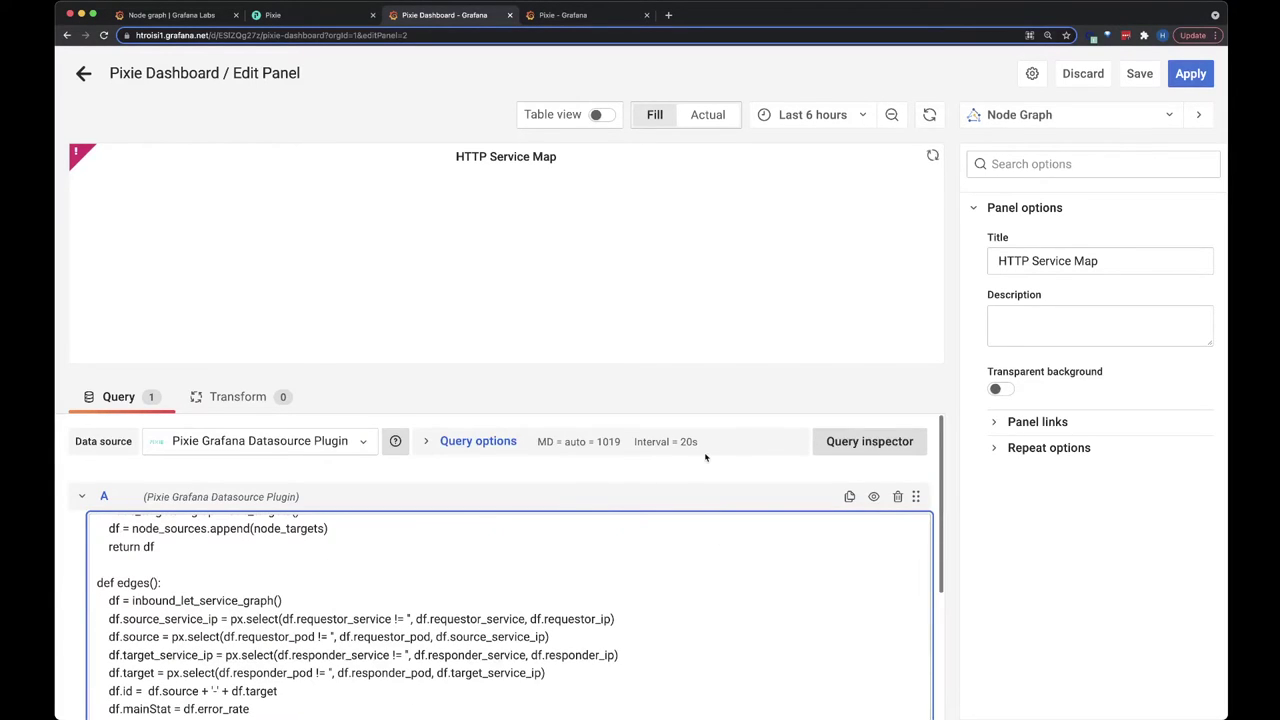
click(929, 115)
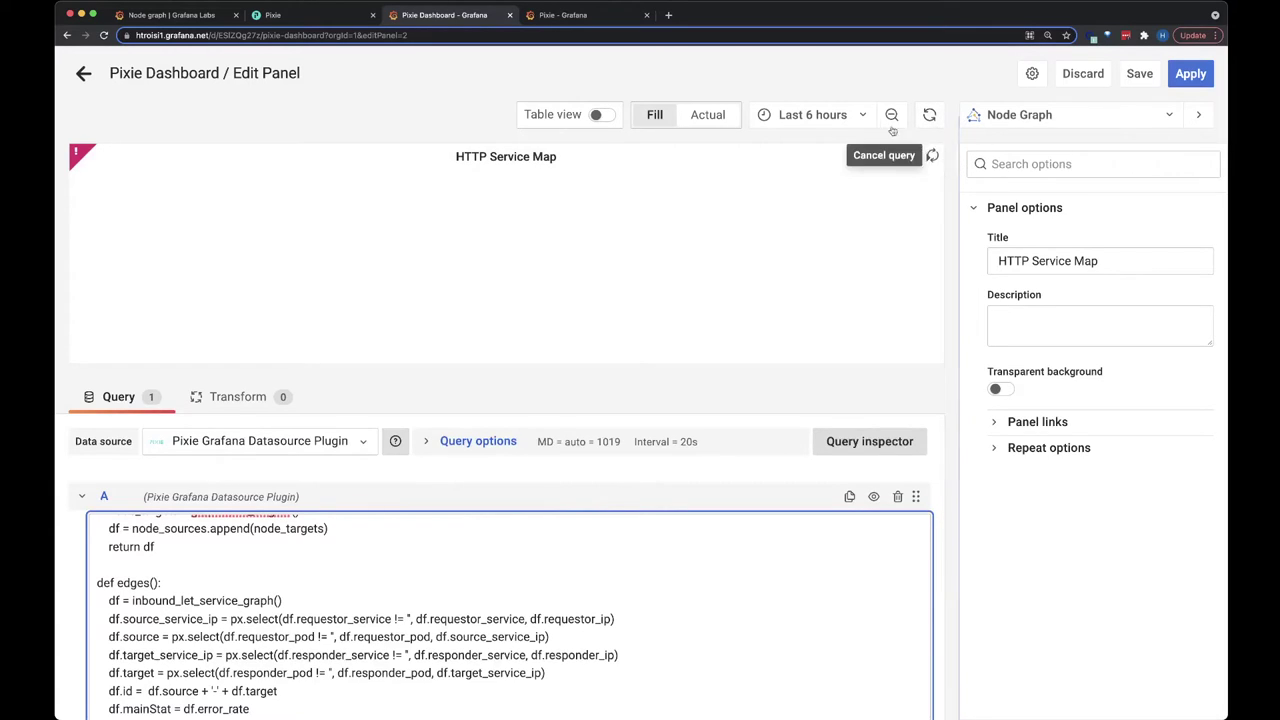
Set the time range to Last 30 minutes, refresh, and make the graph preview taller.
click(857, 117)
click(776, 252)
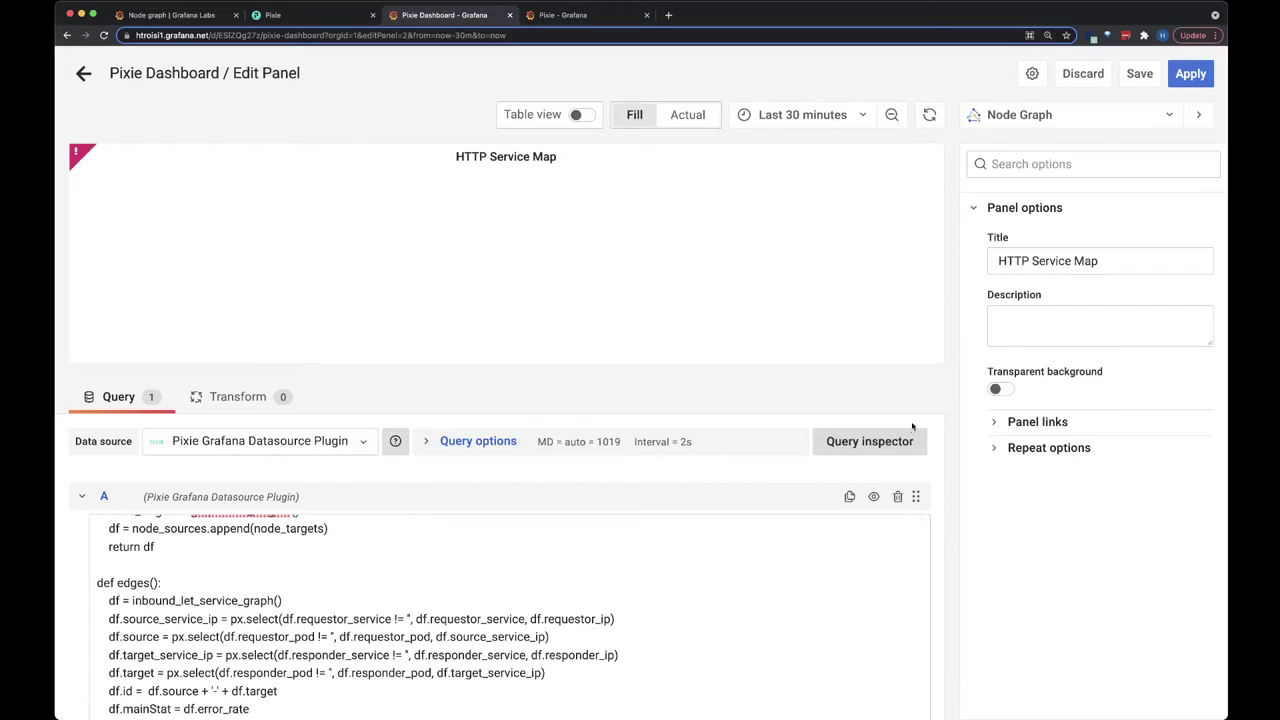
drag(896, 367, 904, 526)
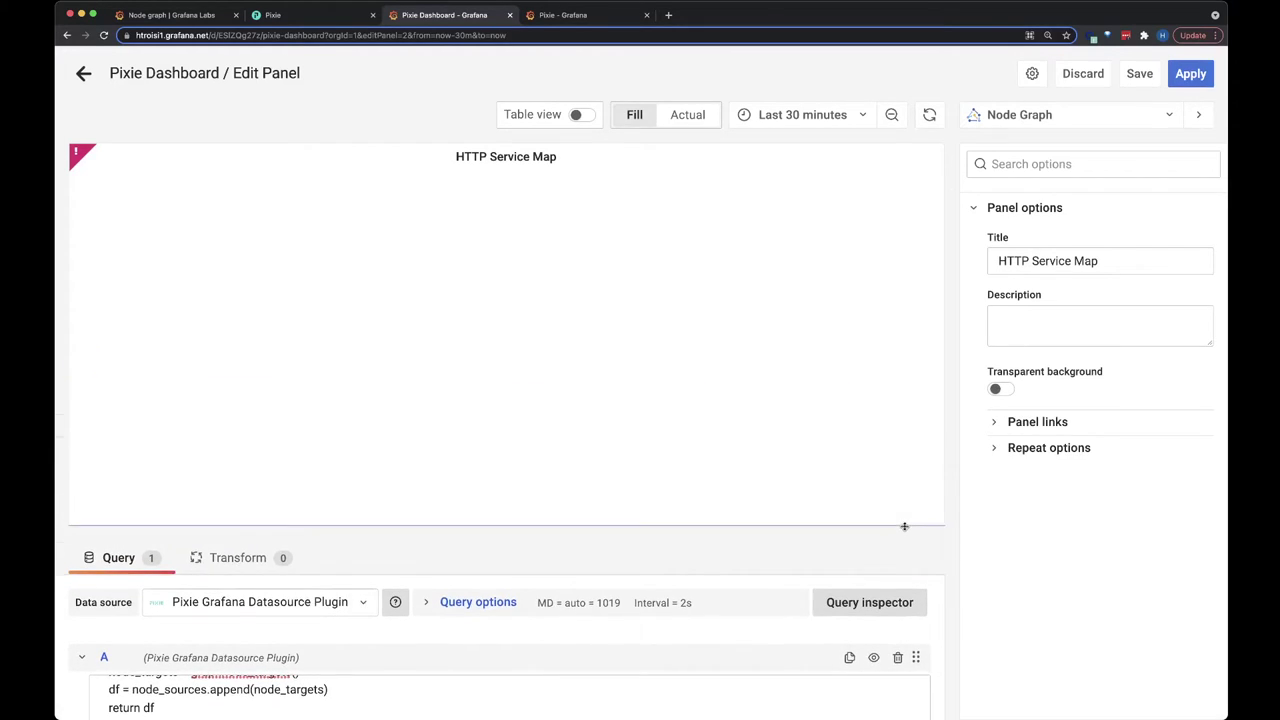
click(930, 115)
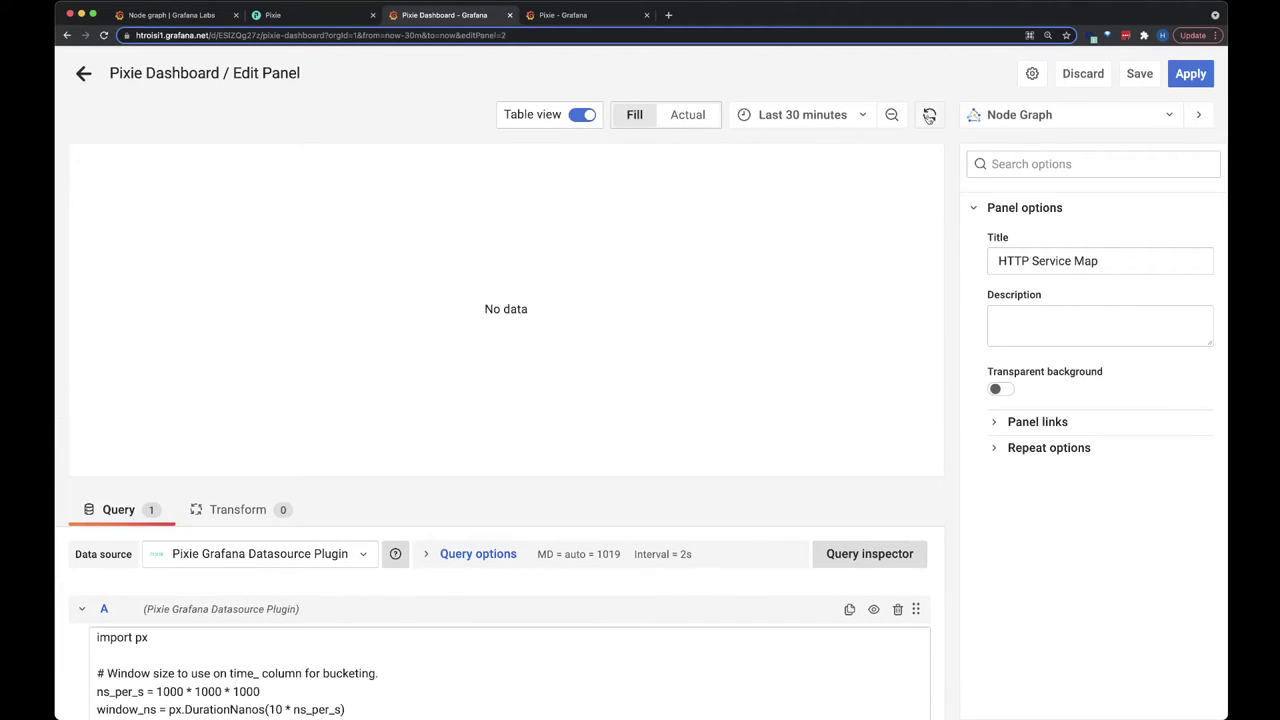
click(582, 115)
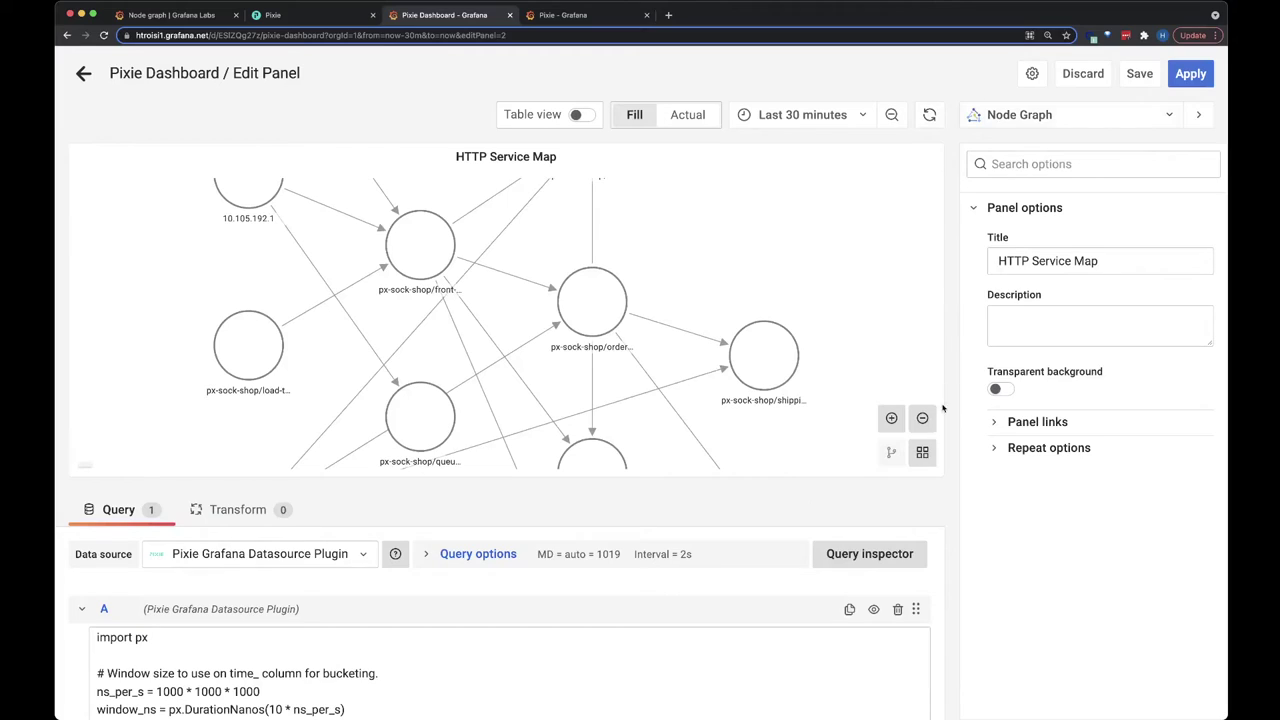
drag(662, 480, 660, 546)
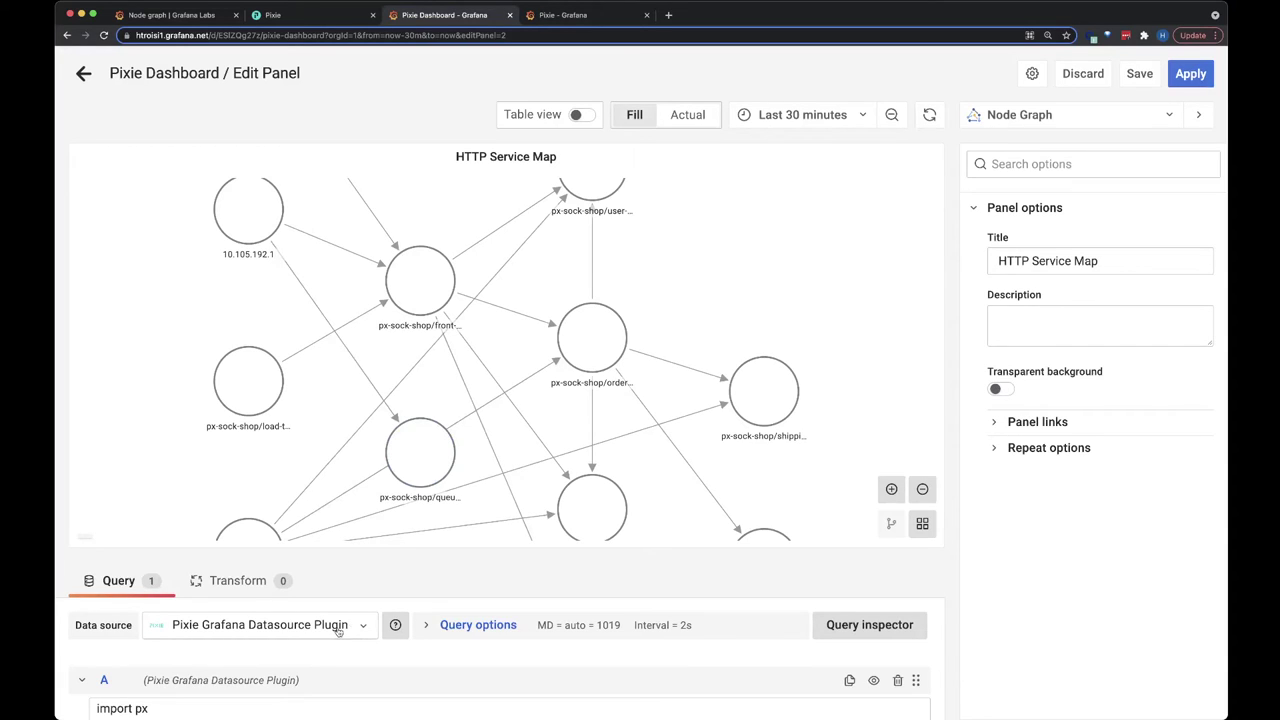
drag(400, 548, 430, 388)
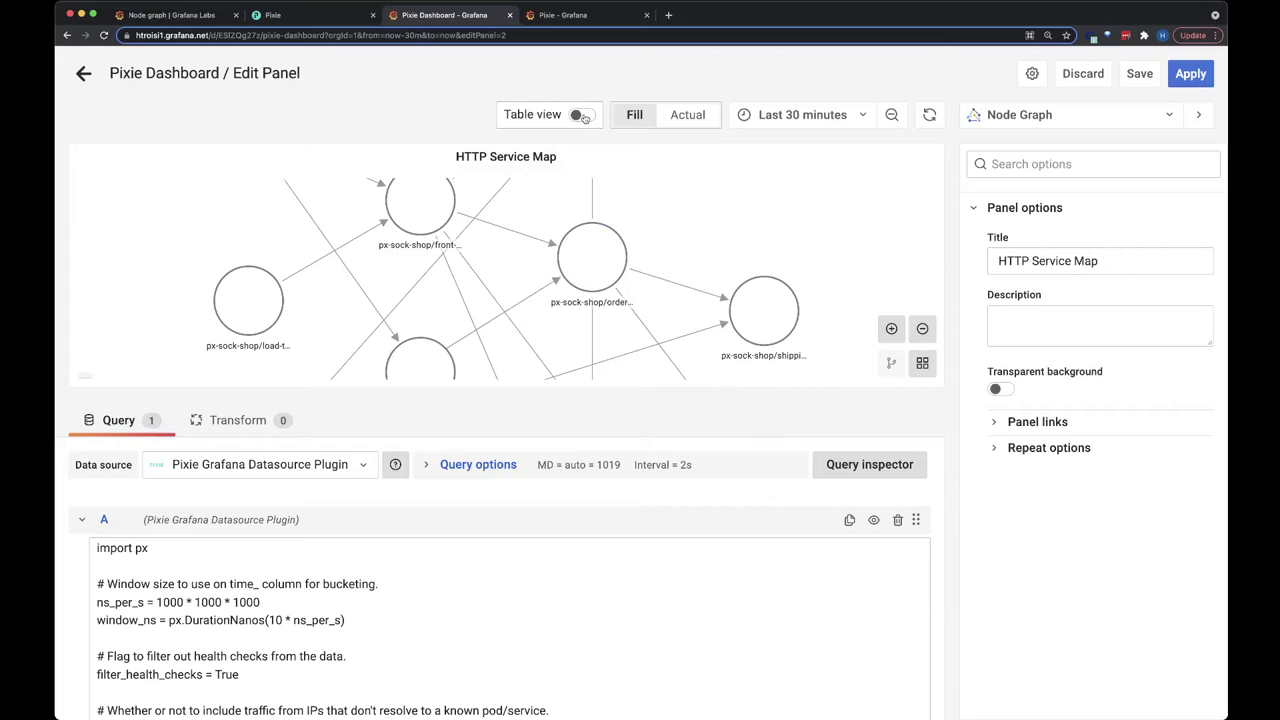
click(577, 116)
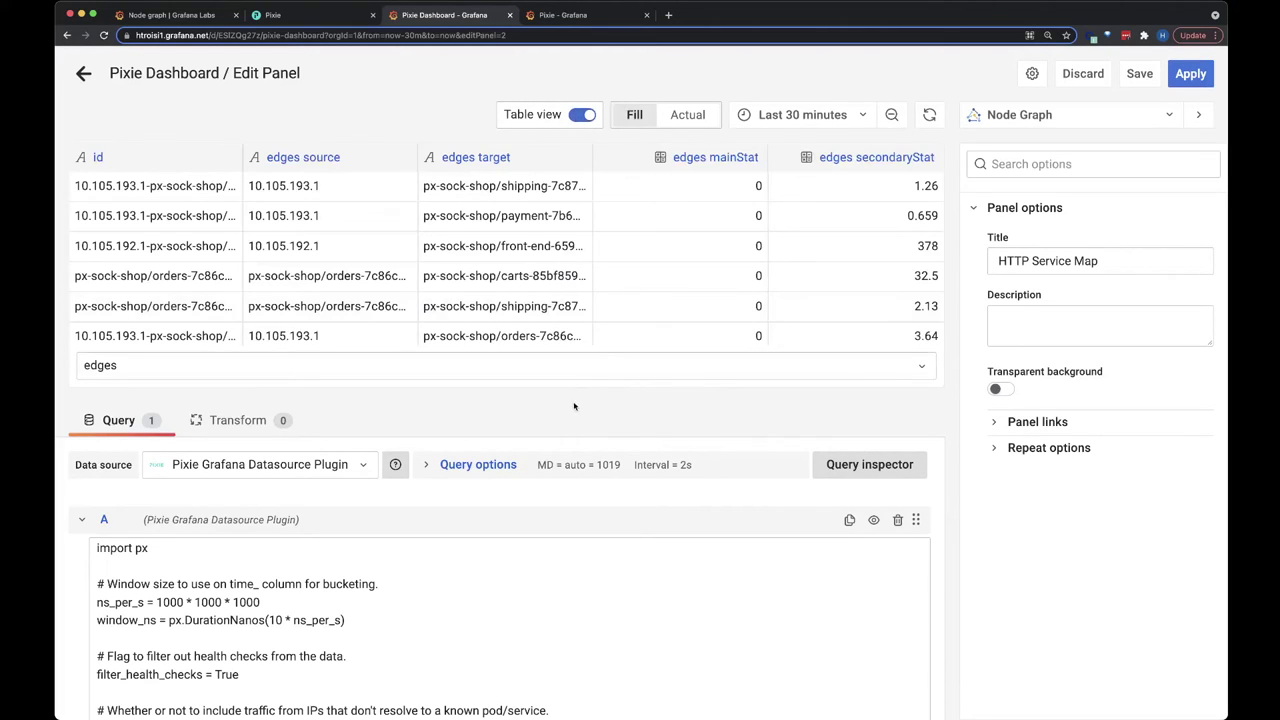
drag(571, 389, 571, 489)
click(510, 466)
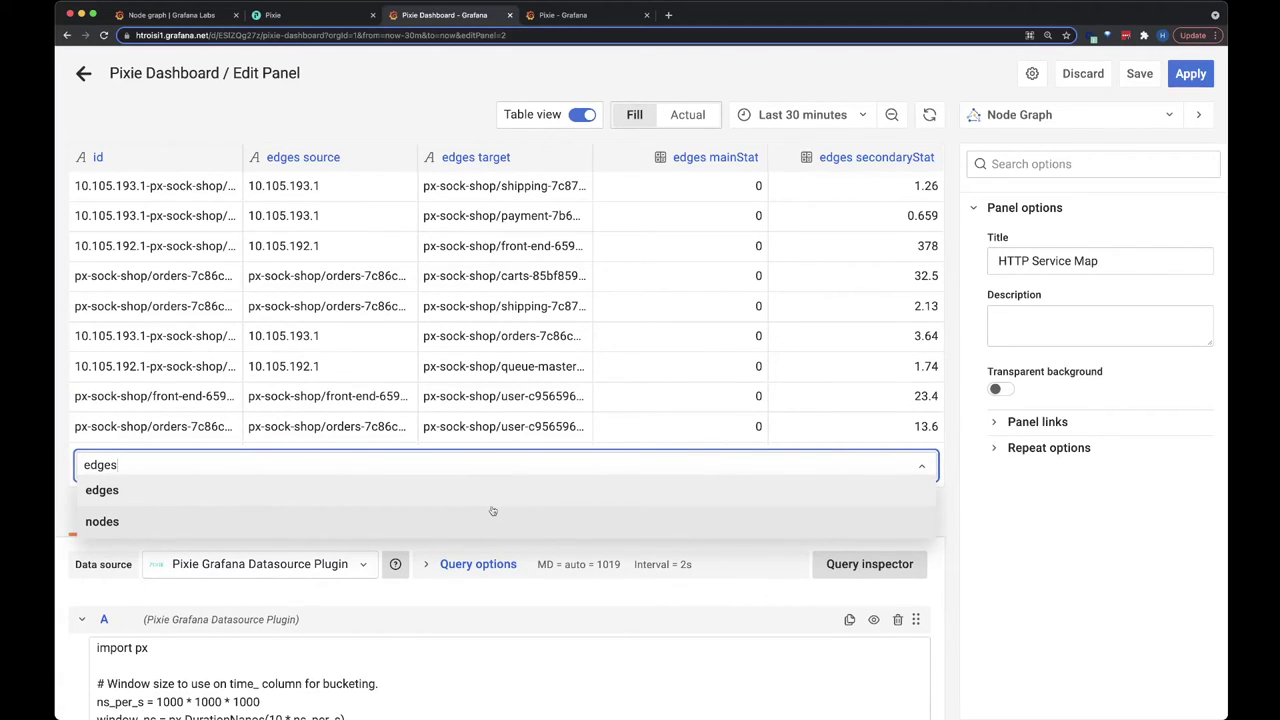
click(709, 161)
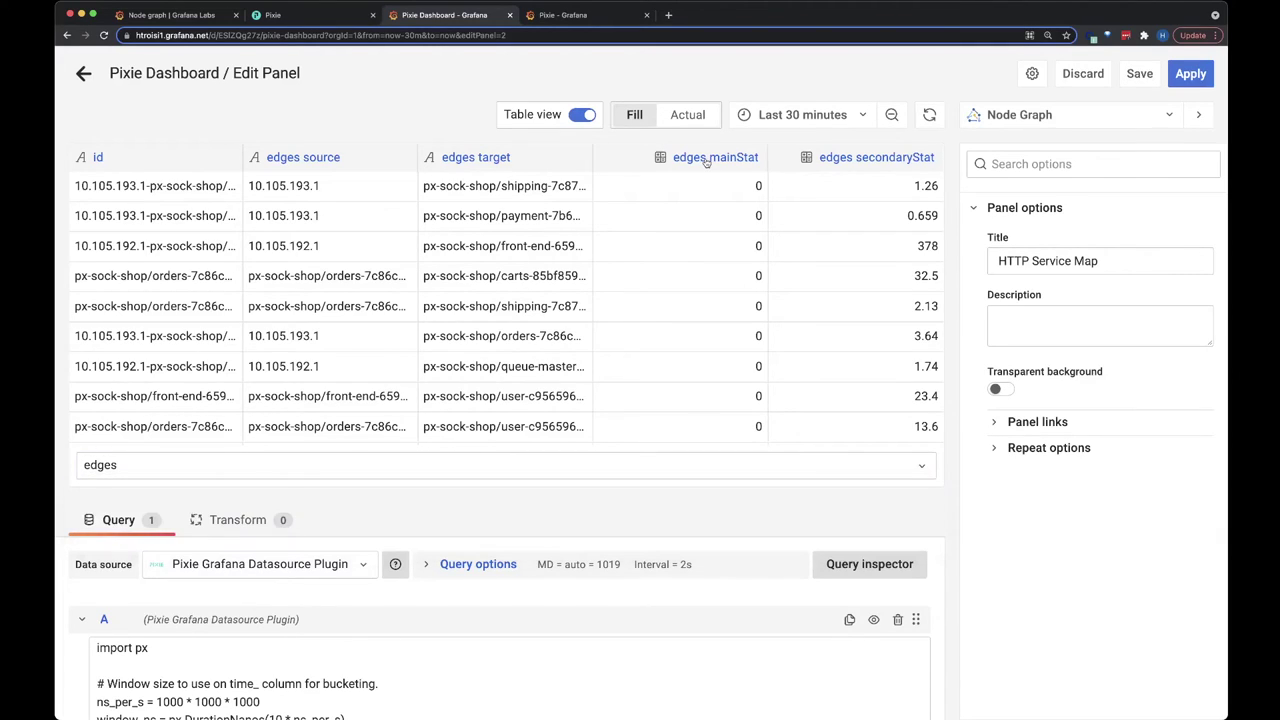
click(709, 161)
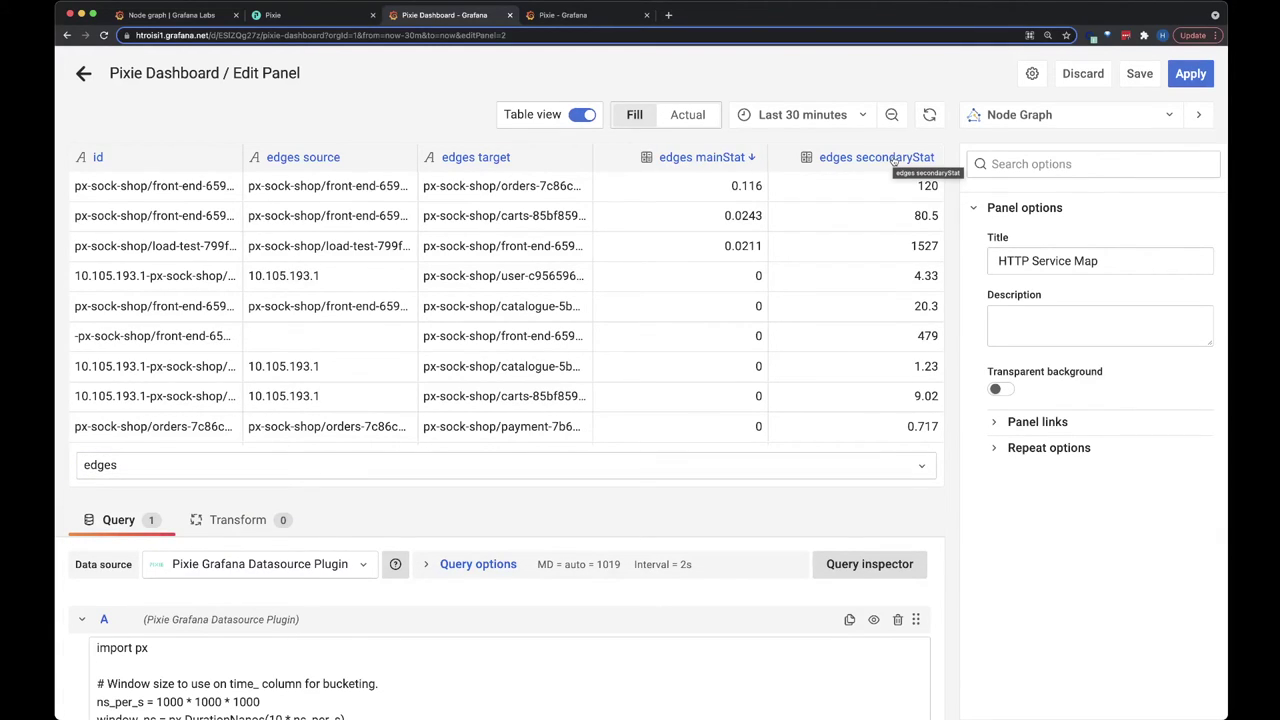
click(300, 465)
click(300, 494)
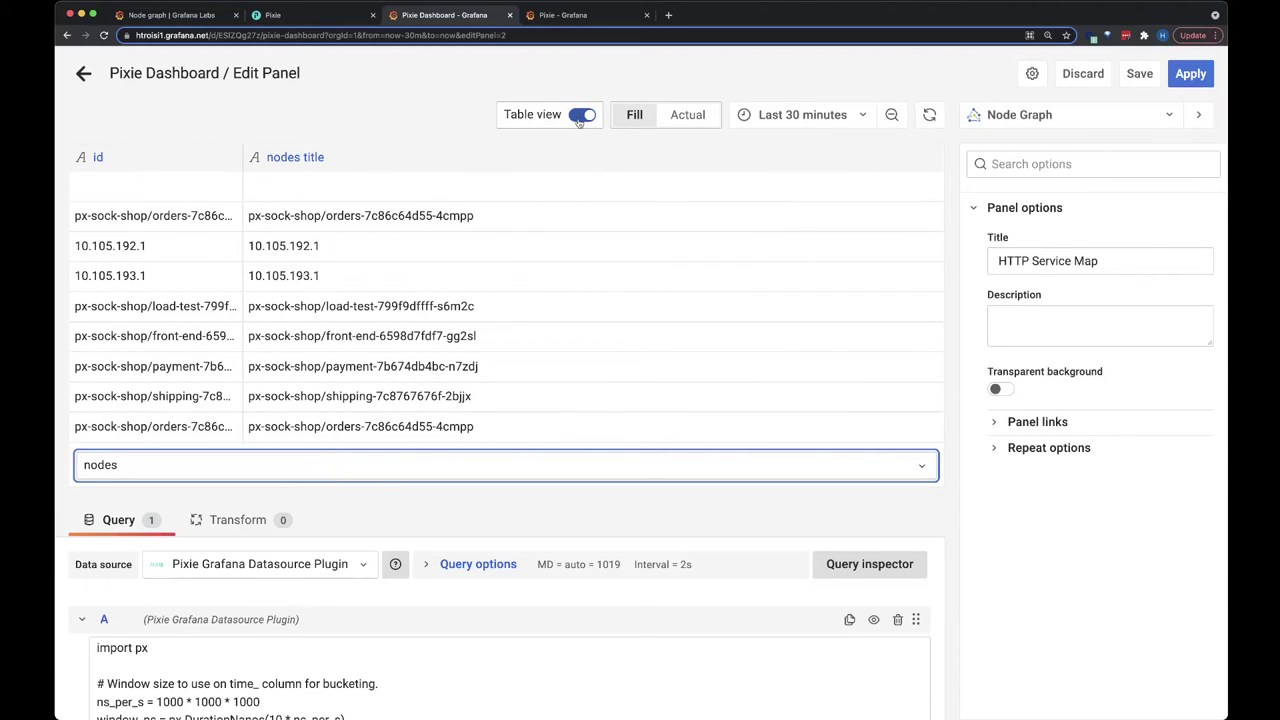
click(580, 116)
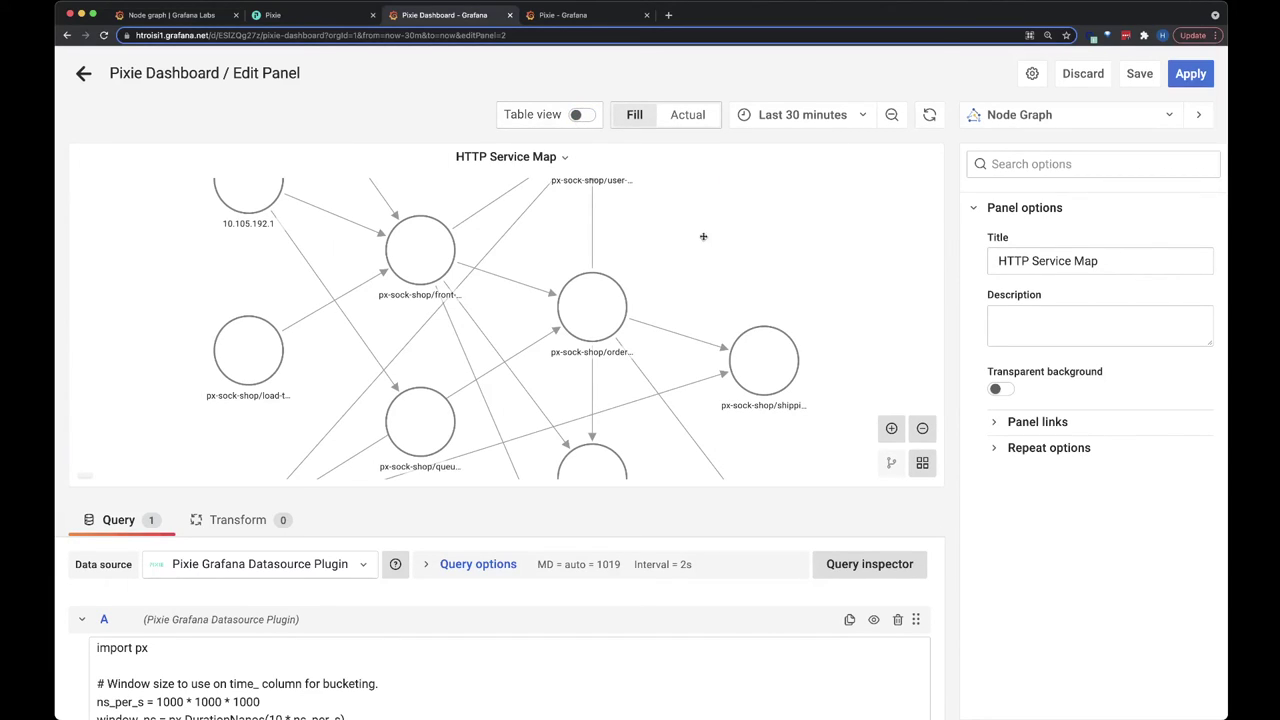
Pan the node graph to show lower px-sock-shop nodes and drag the splitter down for a taller preview.
drag(769, 351, 811, 293)
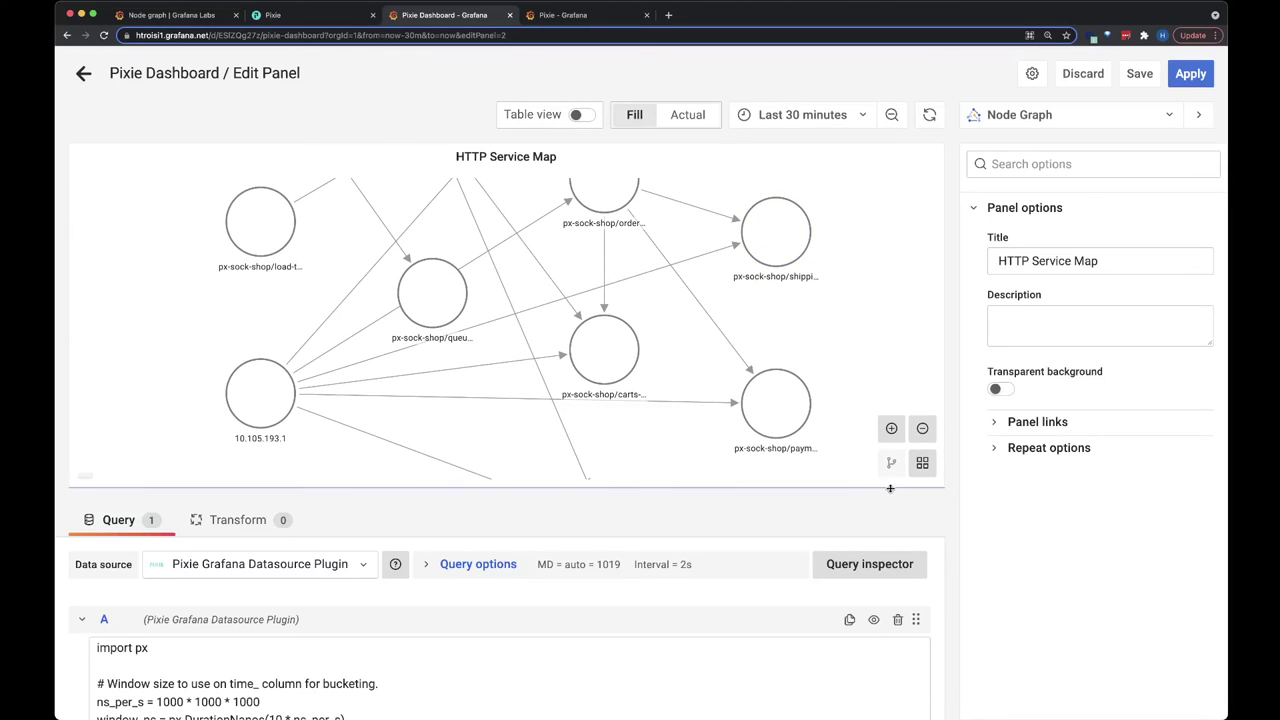
drag(893, 490, 889, 646)
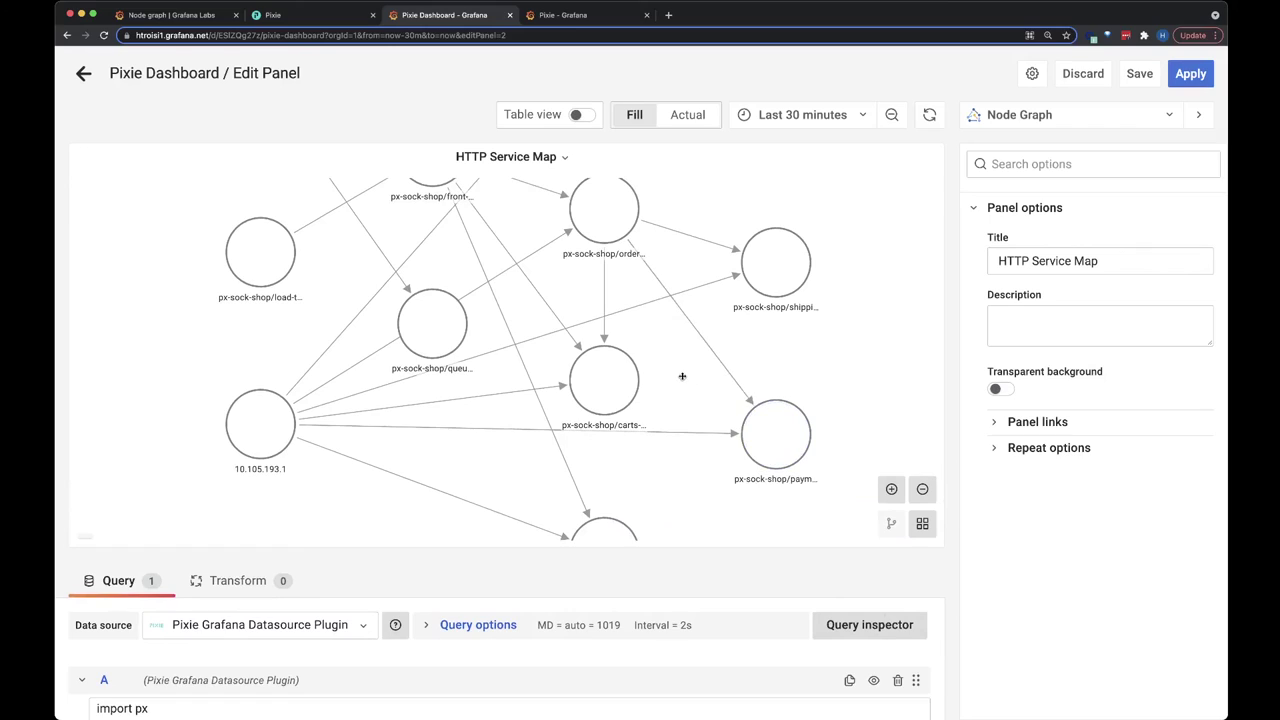